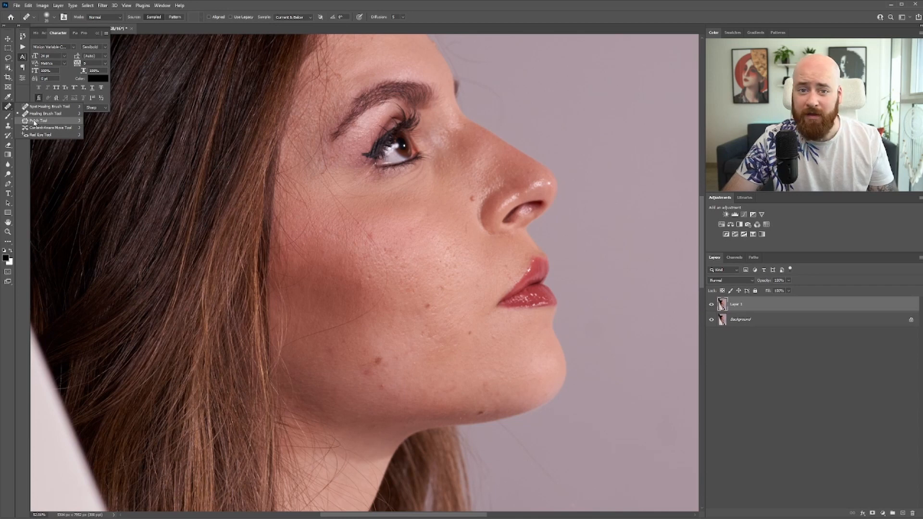
Step: Use the Patch tool to replace the mole beside the nostril and the blemishes on the middle cheek with clean skin
click(34, 121)
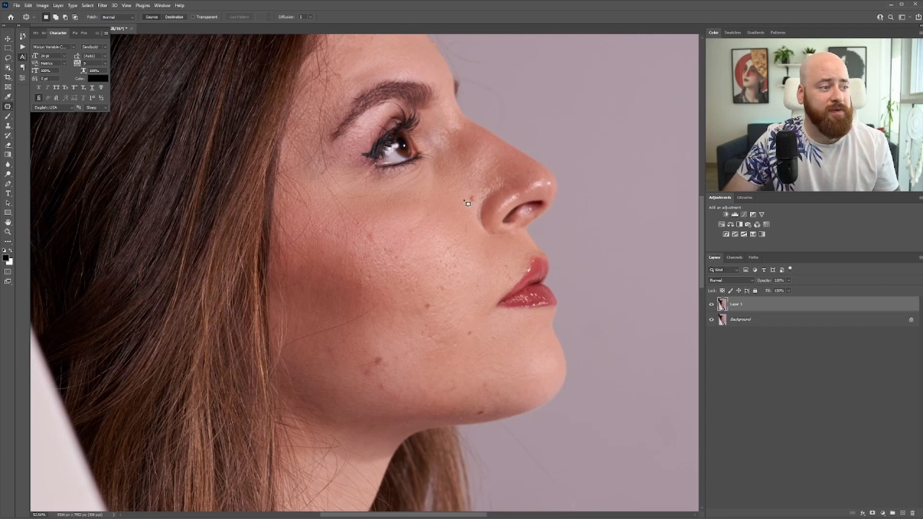
mouse_move(467, 200)
mouse_down()
mouse_move(482, 196)
mouse_move(458, 204)
mouse_move(450, 192)
mouse_move(468, 184)
mouse_up()
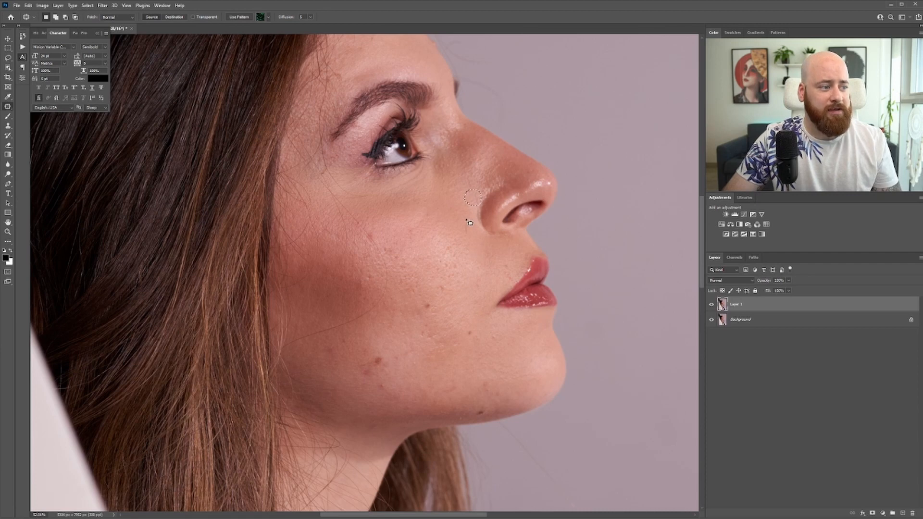
mouse_move(466, 225)
mouse_down()
mouse_move(464, 240)
mouse_move(473, 222)
mouse_move(462, 219)
mouse_up()
key(ctrl+d)
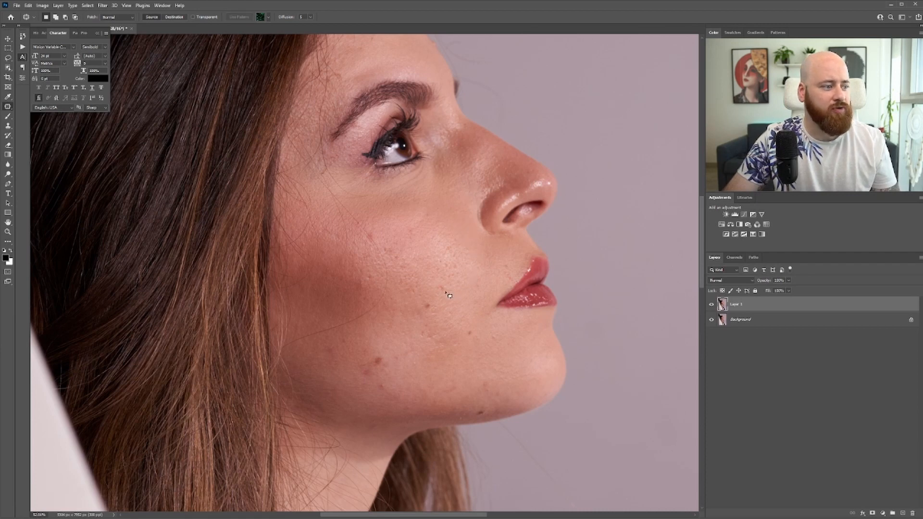
mouse_move(439, 287)
mouse_down()
mouse_move(446, 300)
mouse_move(440, 287)
mouse_move(452, 289)
mouse_up()
key(ctrl+d)
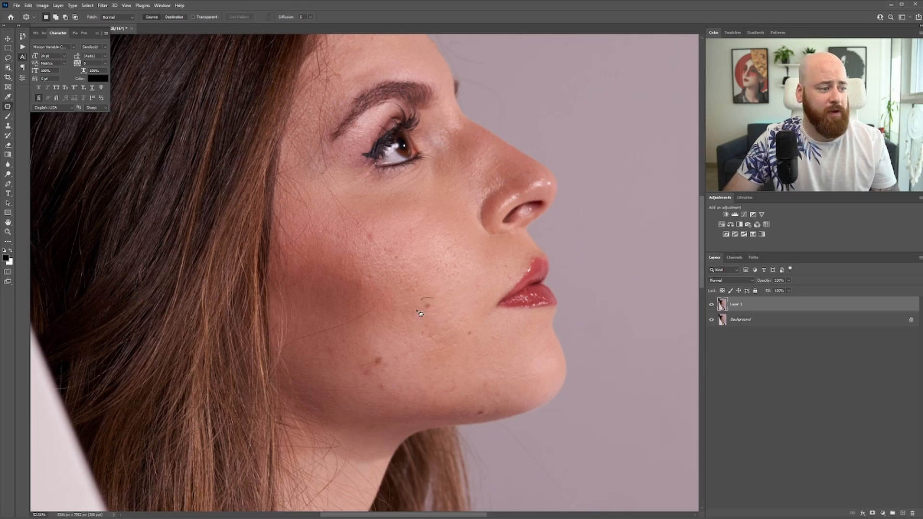
Step: Patch the dark spot on the lower cheek using a clean area of nearby skin, and clear the selection
drag(438, 307, 368, 299)
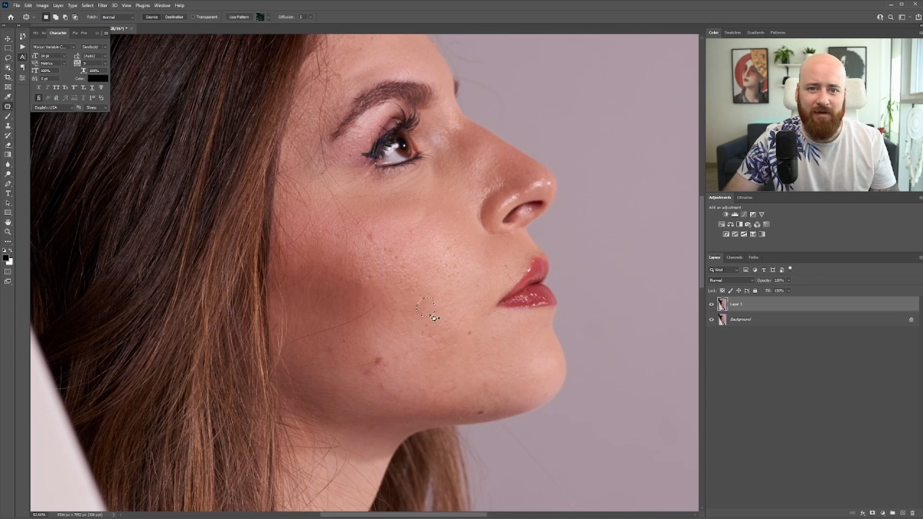
drag(427, 315, 500, 406)
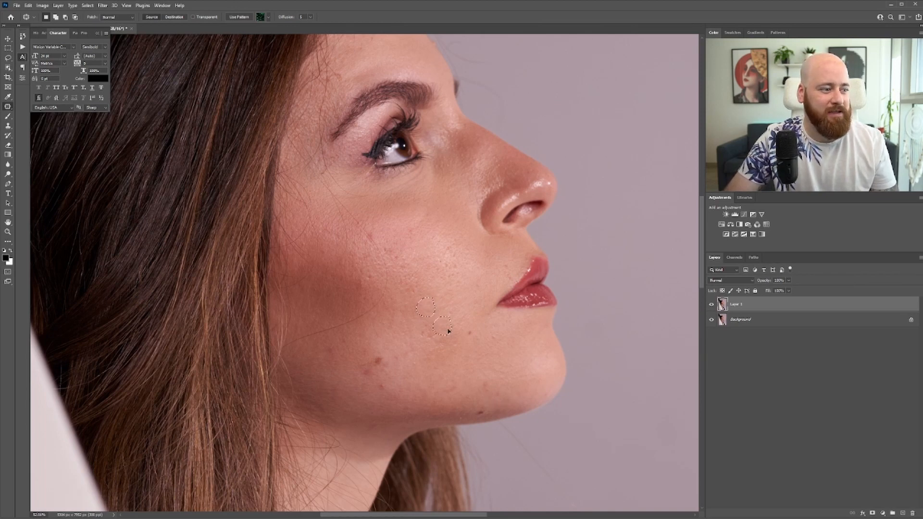
mouse_move(426, 311)
mouse_down()
mouse_move(413, 326)
mouse_move(430, 314)
mouse_up()
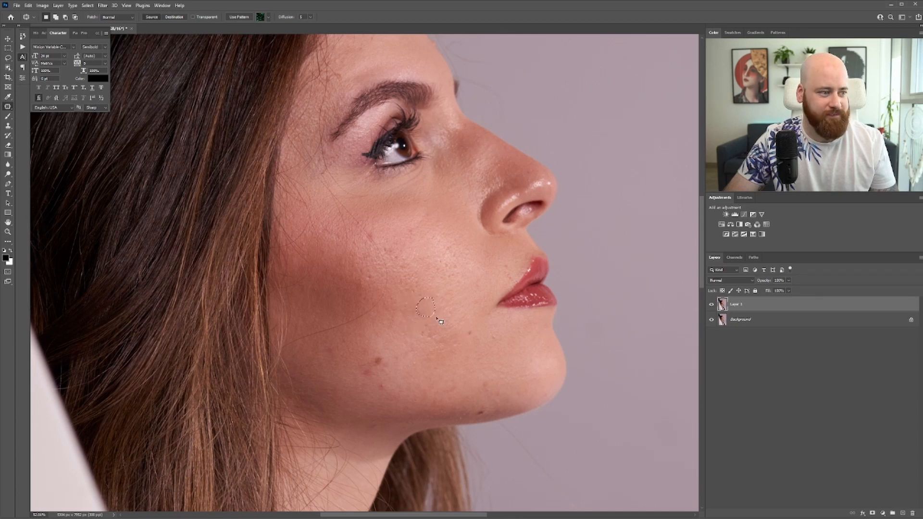
drag(443, 316, 444, 317)
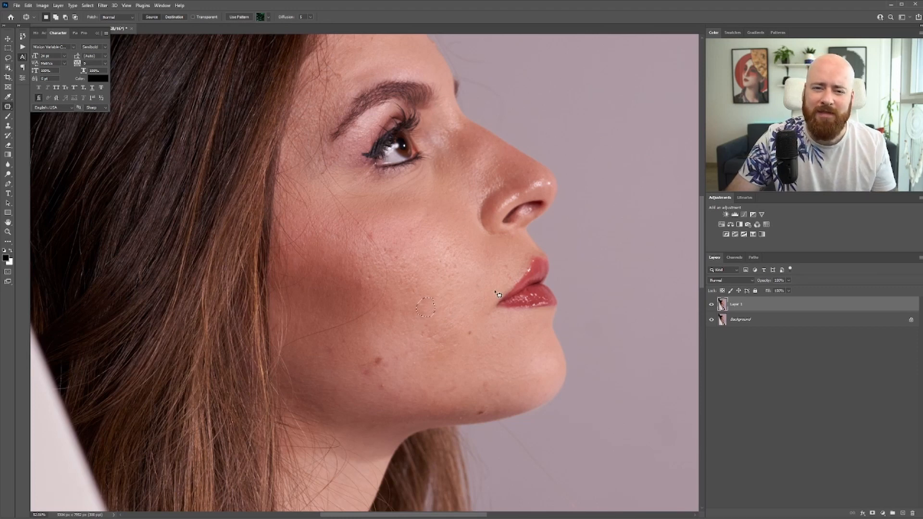
key(ctrl+d)
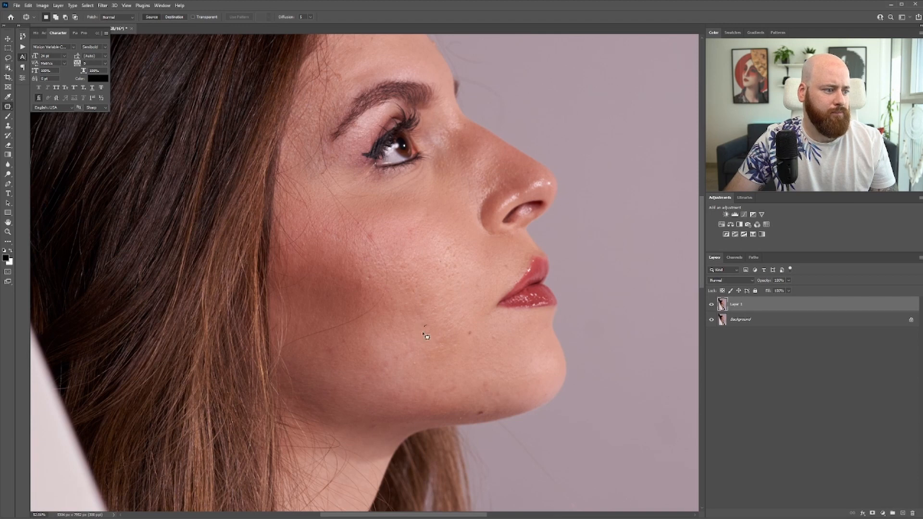
Step: Patch the remaining spots on the cheek, around the mouth, and along the jaw and chin with nearby clean skin
mouse_move(495, 331)
mouse_down()
mouse_move(500, 345)
mouse_move(497, 333)
mouse_up()
drag(444, 262, 460, 280)
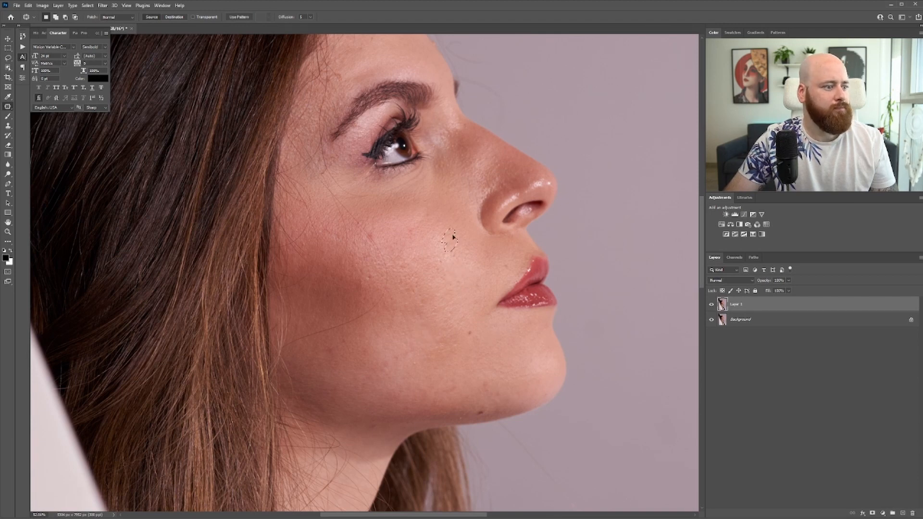
drag(415, 228, 412, 227)
key(ctrl+d)
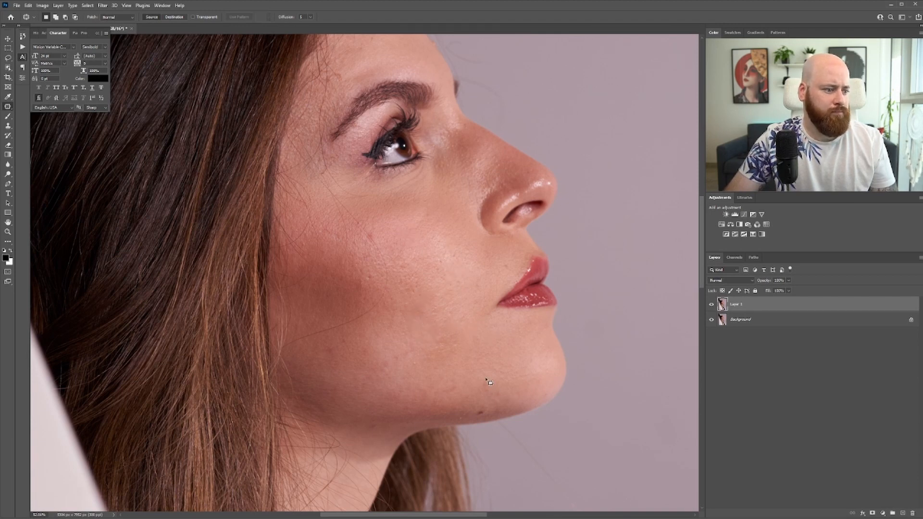
drag(384, 362, 383, 365)
drag(385, 367, 394, 373)
key(ctrl+d)
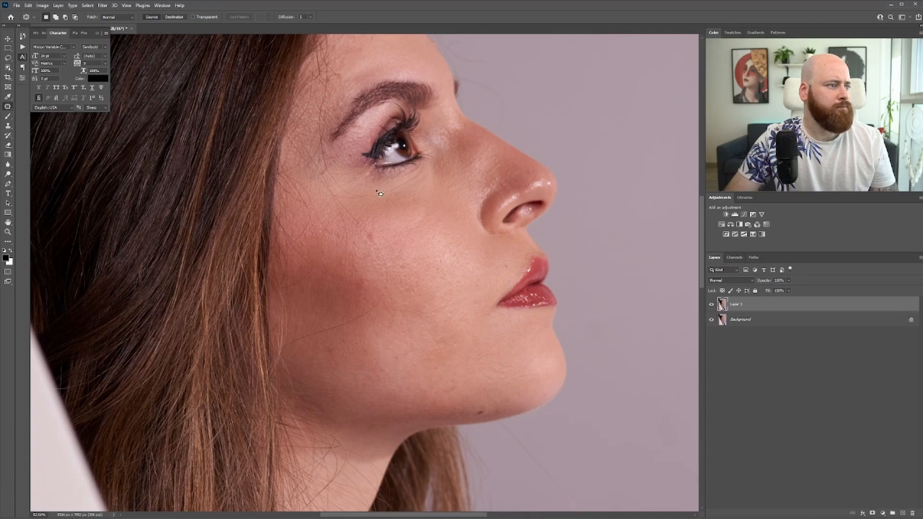
Step: Patch the blemish high on the forehead near the hairline and another small spot on the lower cheek
drag(367, 38, 374, 121)
scroll(377, 96, down, 2)
scroll(377, 96, up, 3)
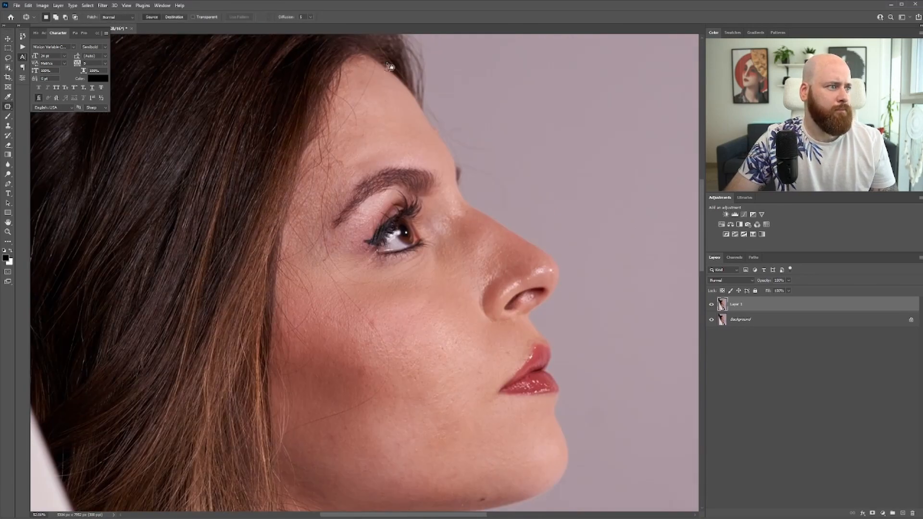
drag(384, 65, 395, 72)
key(ctrl+d)
scroll(327, 234, down, 2)
drag(427, 349, 433, 355)
key(ctrl+d)
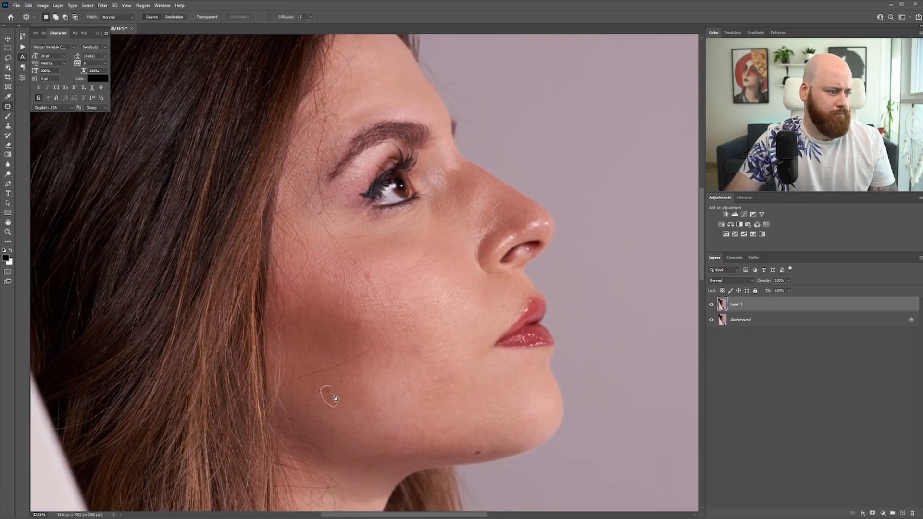
Step: Patch the last small marks on the cheek, jaw and nose, and toggle Layer 1's visibility to compare before and after
drag(404, 323, 416, 335)
drag(437, 428, 459, 434)
mouse_move(450, 177)
mouse_down()
mouse_move(439, 174)
mouse_move(439, 184)
mouse_move(448, 178)
mouse_up()
mouse_move(443, 181)
mouse_down()
mouse_move(443, 210)
mouse_move(484, 232)
mouse_move(472, 243)
mouse_up()
mouse_move(489, 193)
mouse_down()
mouse_move(490, 203)
mouse_move(483, 201)
mouse_up()
key(ctrl+d)
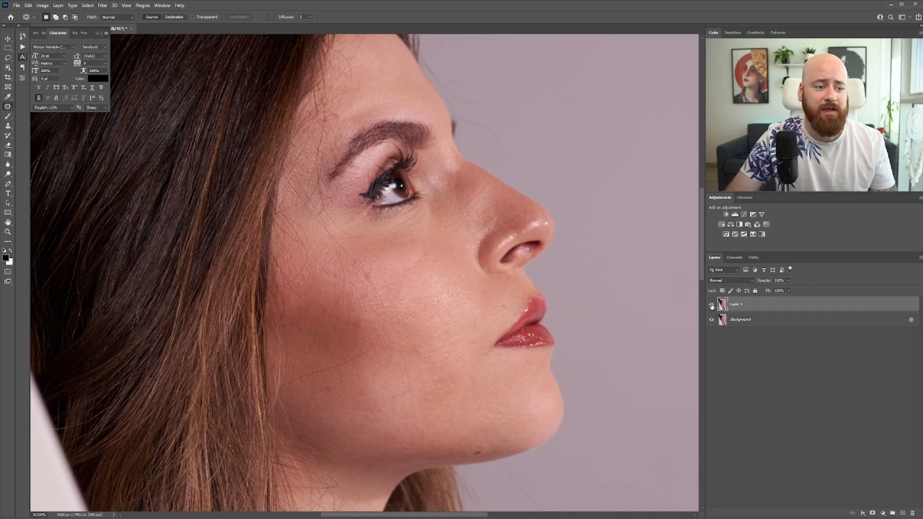
click(712, 305)
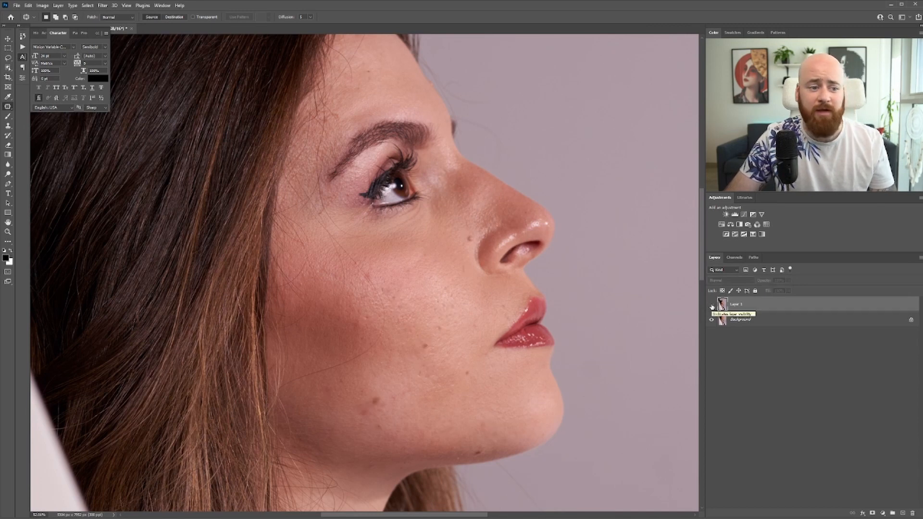
click(711, 305)
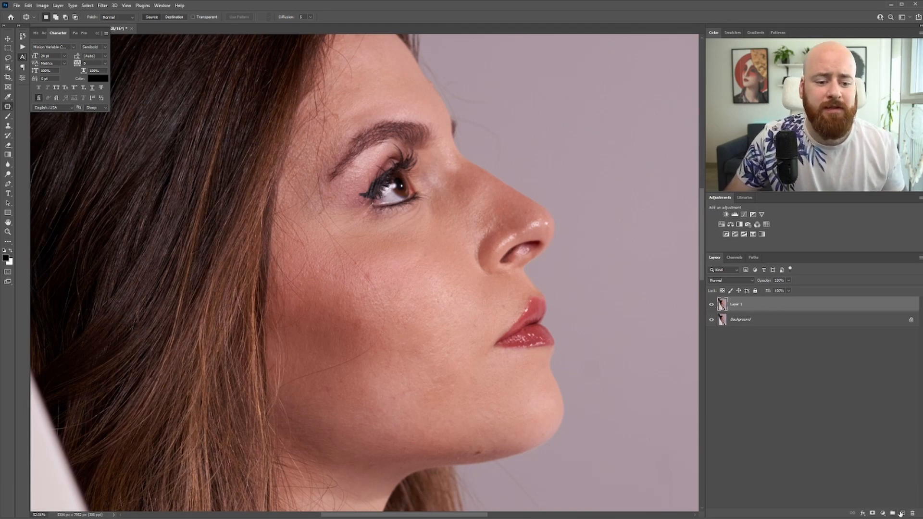
Step: Add three new empty layers above the retouched Layer 1
click(902, 514)
click(902, 513)
click(901, 513)
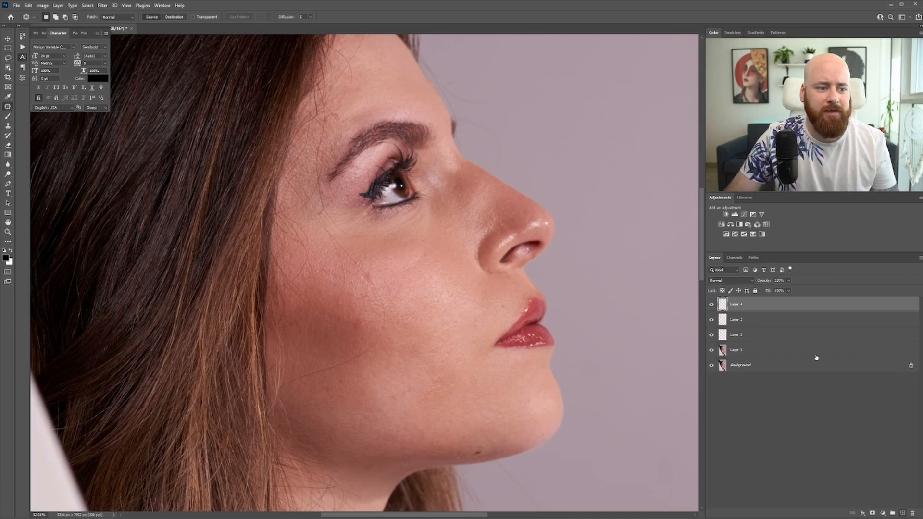
Step: Paint the black numerals 1, 2 and 3 by hand across the cheek, one on each of the three new layers
click(749, 335)
key(b)
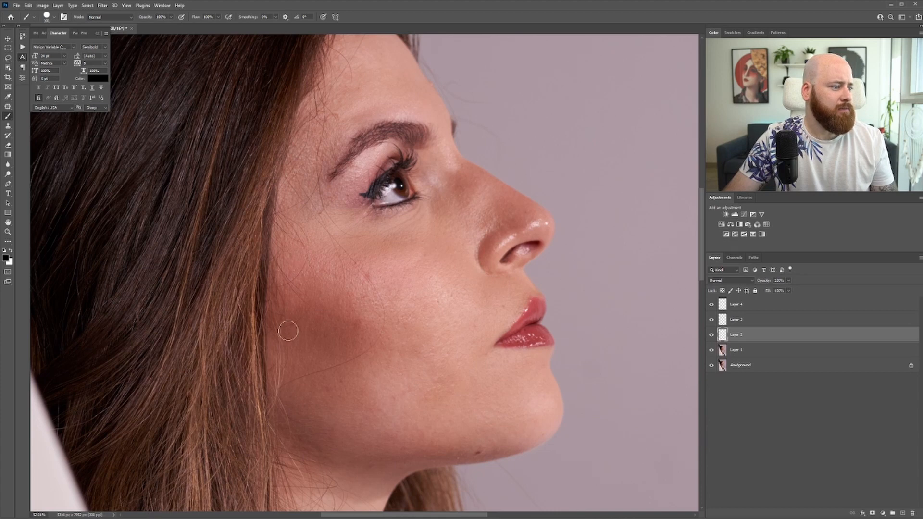
mouse_move(309, 291)
alt+mouse_down()
mouse_move(297, 295)
mouse_move(308, 294)
mouse_move(301, 350)
mouse_move(354, 394)
mouse_move(403, 382)
mouse_move(397, 416)
mouse_move(355, 413)
alt+mouse_up()
key(alt+bracketright)
click(735, 304)
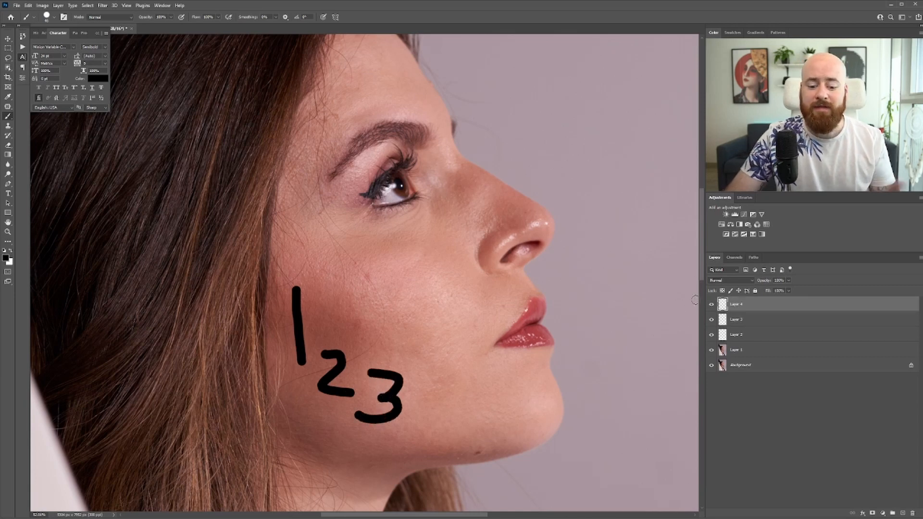
Step: Toggle the visibility of the three numeral layers one at a time to check which numeral each contains
click(711, 335)
click(712, 334)
click(712, 321)
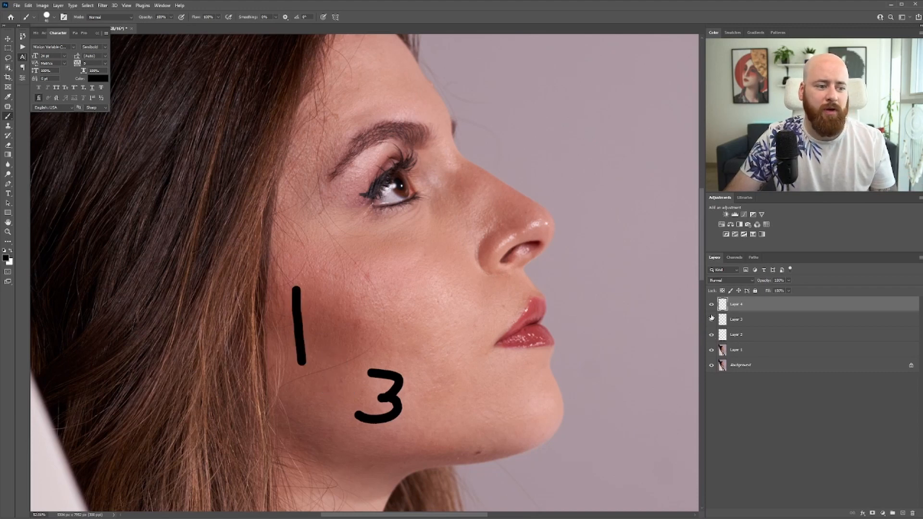
click(711, 319)
click(711, 304)
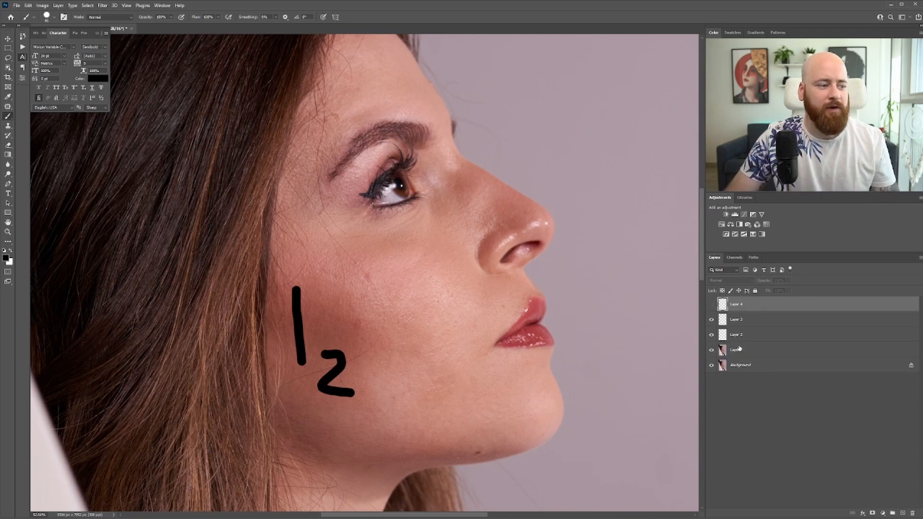
click(712, 304)
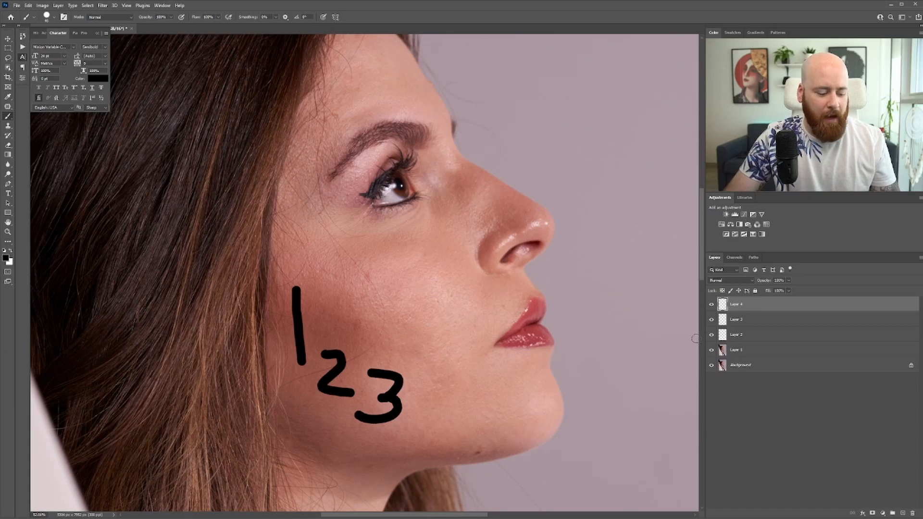
Step: Try to patch the cheek blemish on a new empty layer at the top of the stack
click(903, 513)
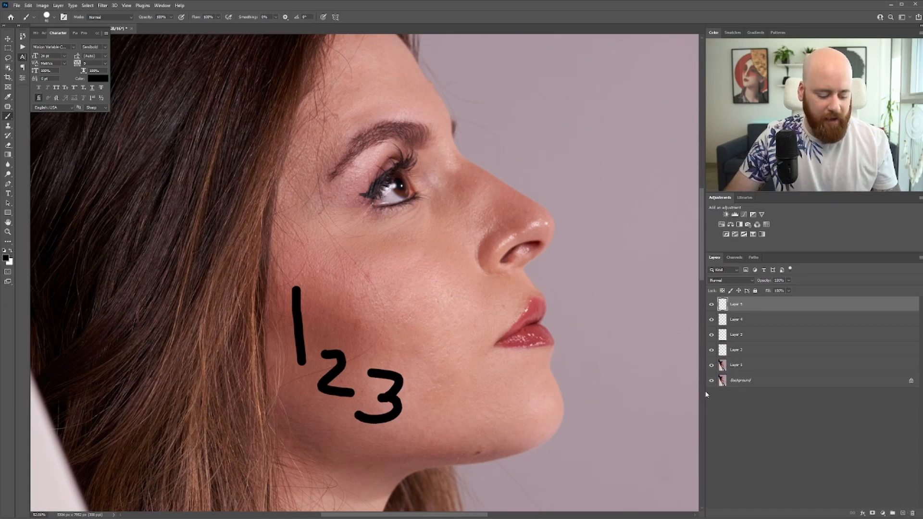
click(7, 107)
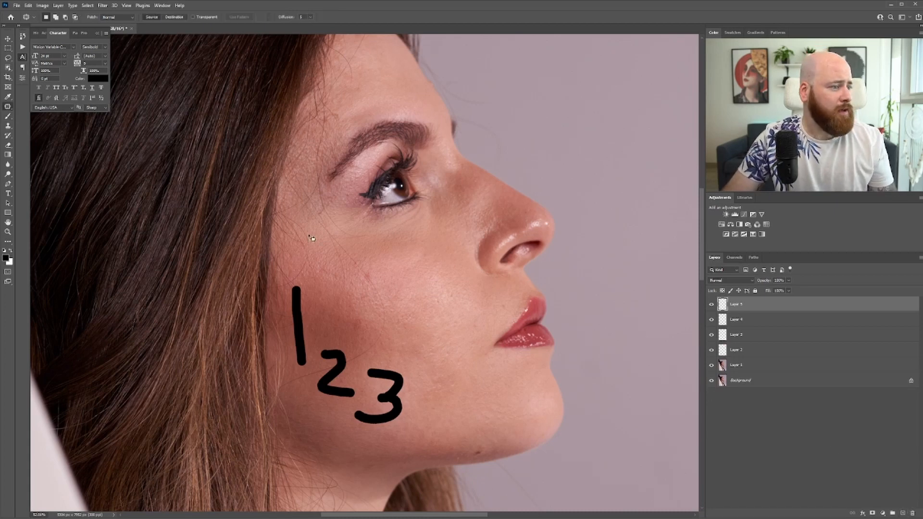
mouse_move(385, 264)
mouse_down()
mouse_move(355, 279)
mouse_move(372, 291)
mouse_move(376, 269)
mouse_move(395, 283)
mouse_up()
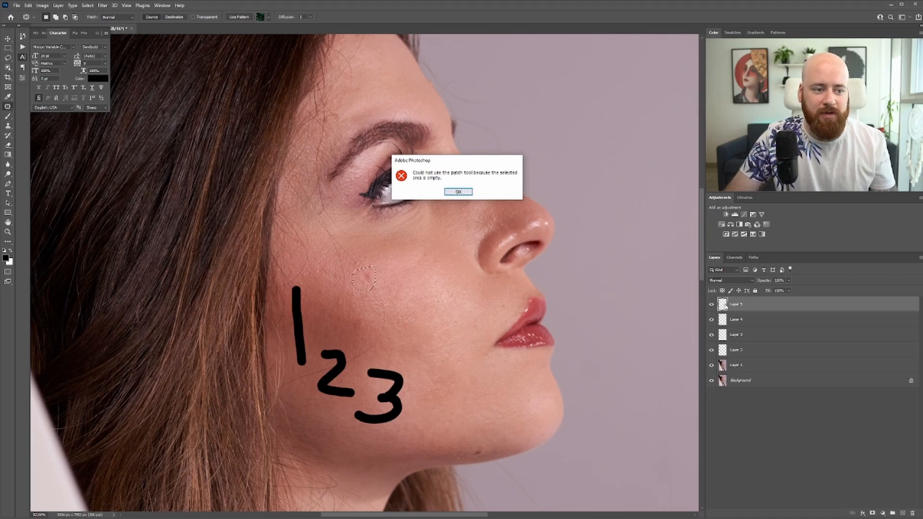
click(457, 192)
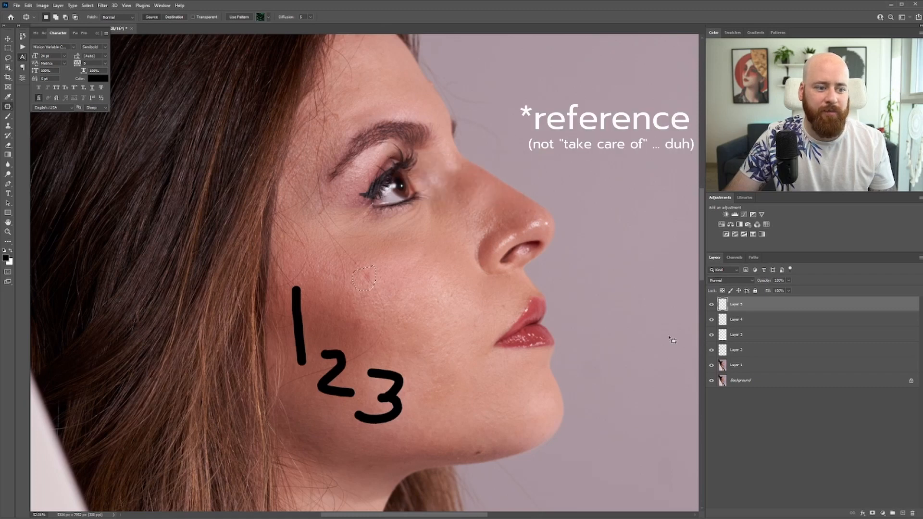
Step: Try patching around the painted numeral 1 on Layer 2, and delete the empty layer at the top of the stack
click(725, 352)
key(ctrl+d)
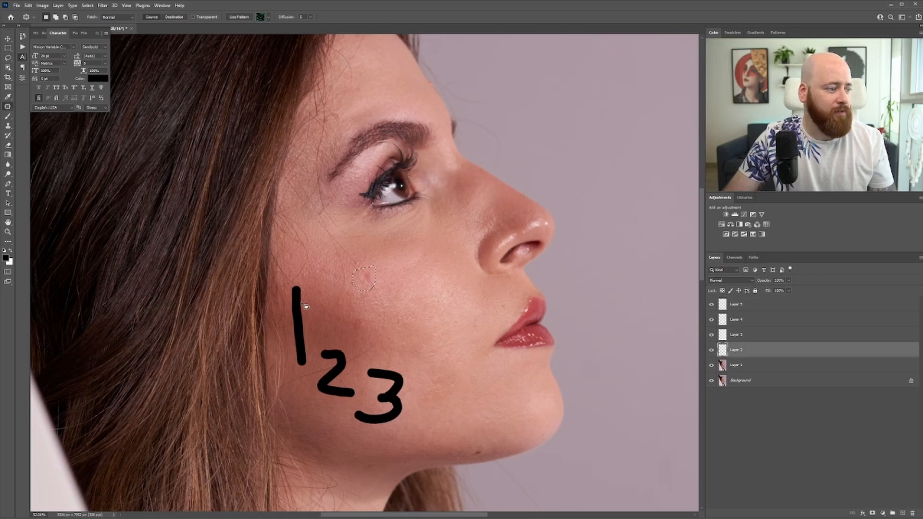
mouse_move(294, 307)
mouse_down()
mouse_move(315, 316)
mouse_move(305, 305)
mouse_move(330, 304)
mouse_move(296, 313)
mouse_move(298, 278)
mouse_move(294, 312)
mouse_move(315, 307)
mouse_move(284, 306)
mouse_move(303, 313)
mouse_up()
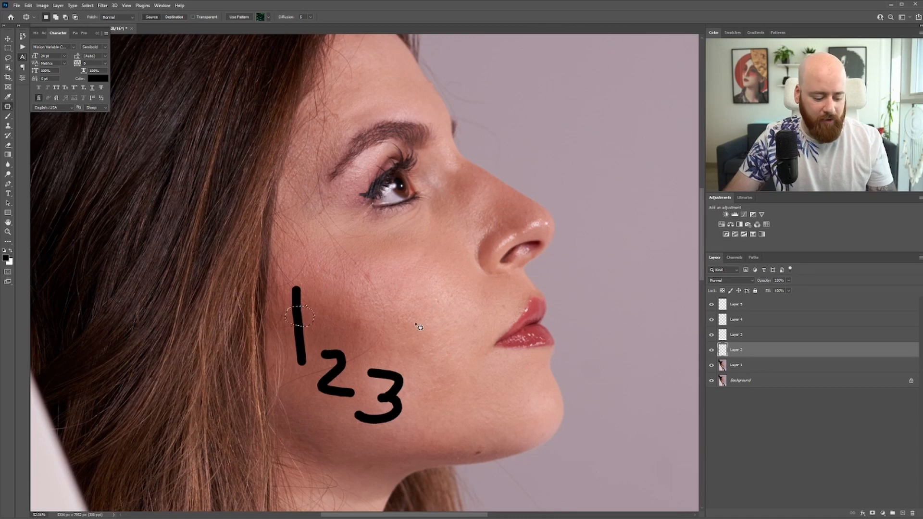
key(ctrl+d)
click(771, 306)
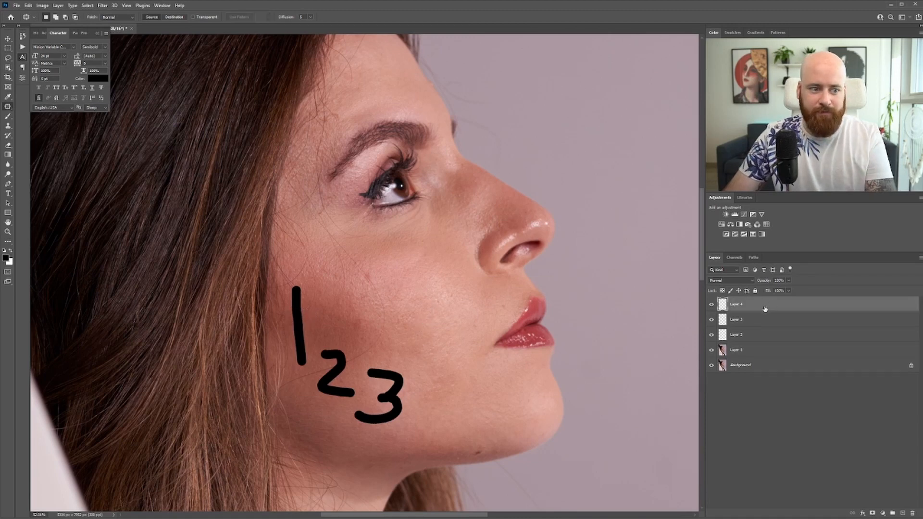
key(Delete)
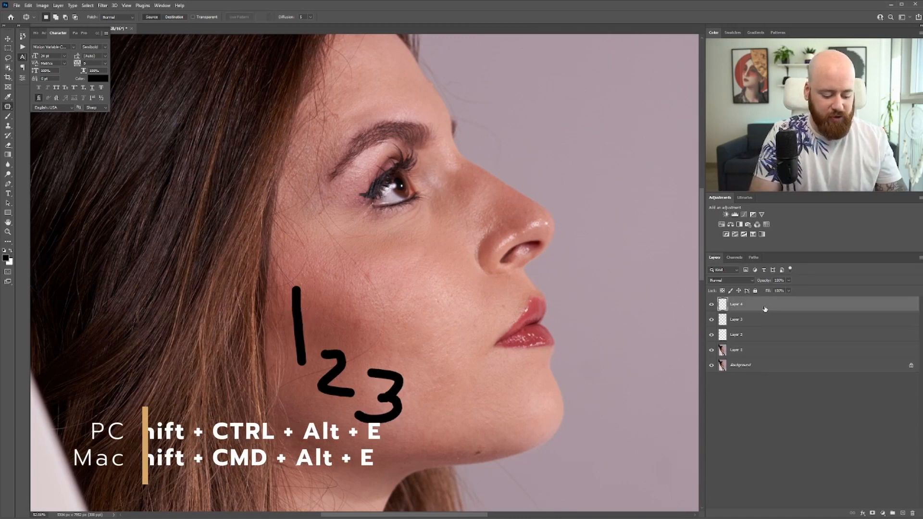
Step: Stamp all visible layers into a new merged layer on top and patch the cheek area near the mouth on it
key(ctrl+shift+alt+e)
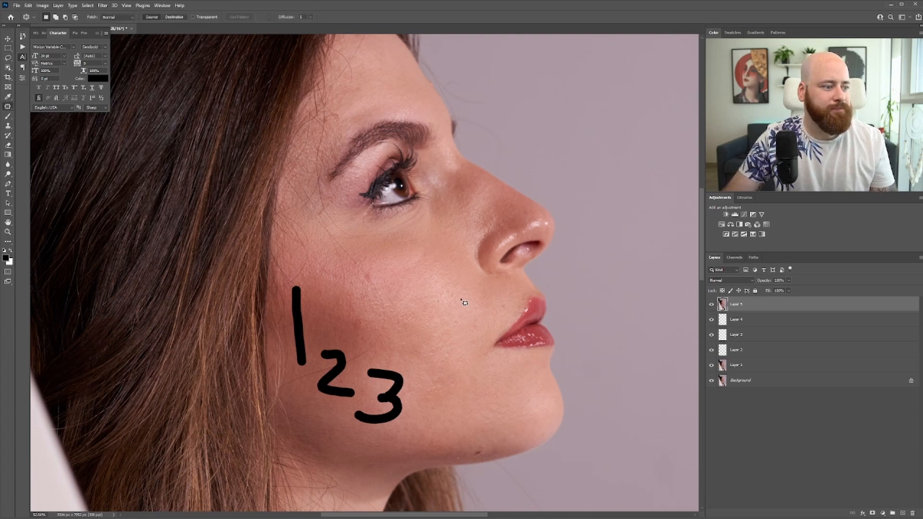
drag(458, 321, 457, 321)
mouse_move(456, 326)
mouse_down()
mouse_move(468, 340)
mouse_move(479, 324)
mouse_up()
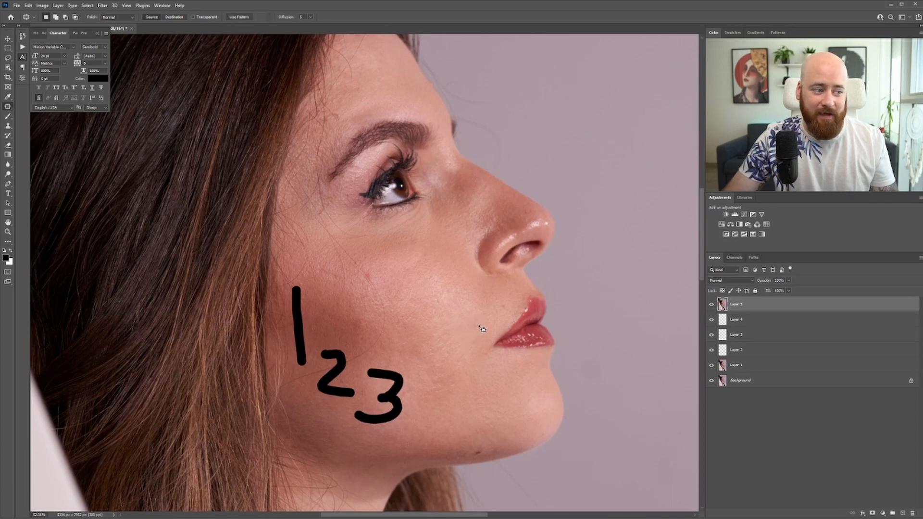
click(485, 322)
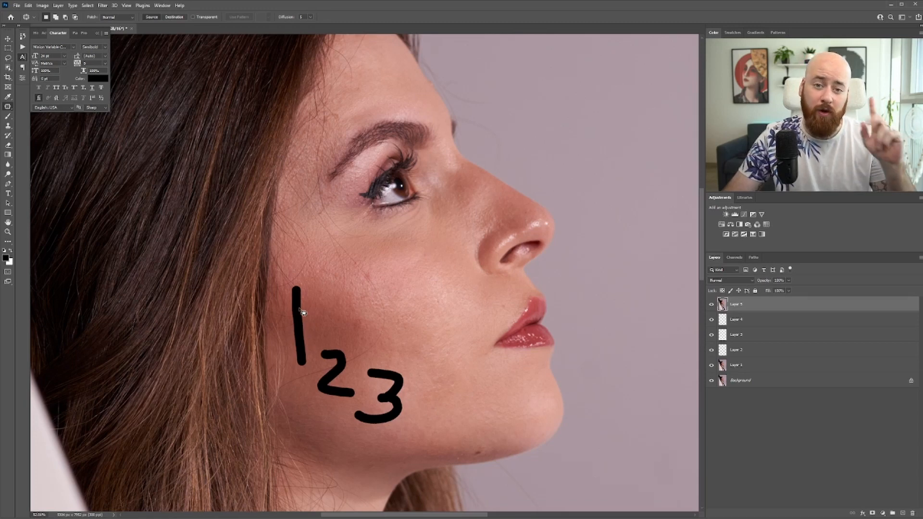
Step: Toggle the visibility of Layers 4, 3 and 2 beneath the merged layer to check what the merged layer contains
click(711, 319)
click(711, 334)
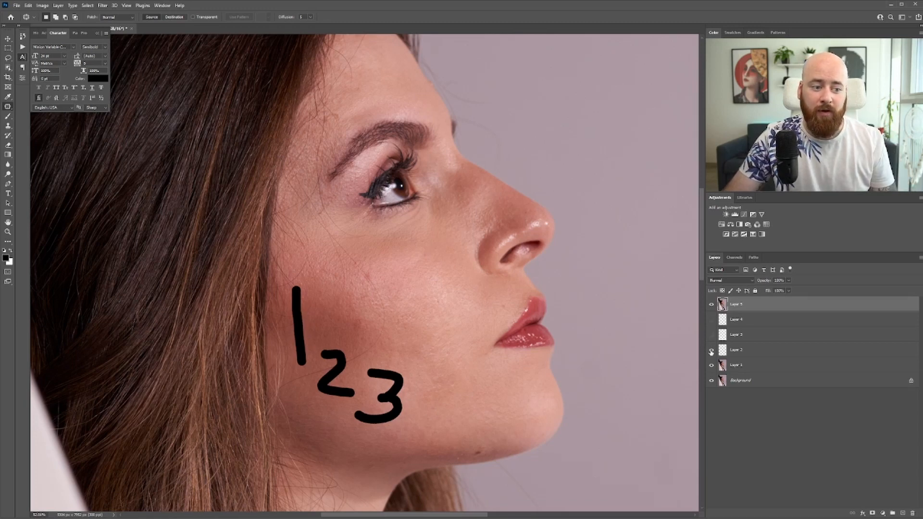
drag(711, 350, 712, 319)
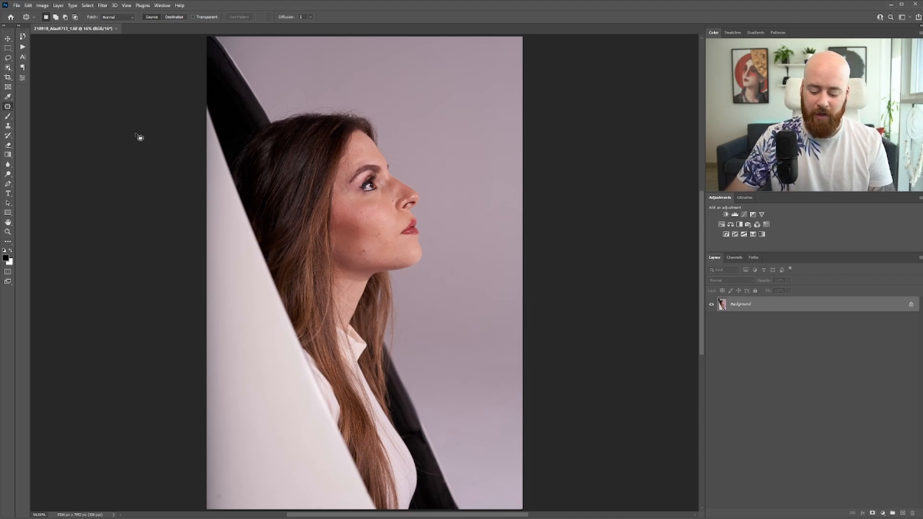
Step: Switch to the Spot Healing Brush tool and add a new empty layer above the Background of the single-layer portrait
key(shift+j)
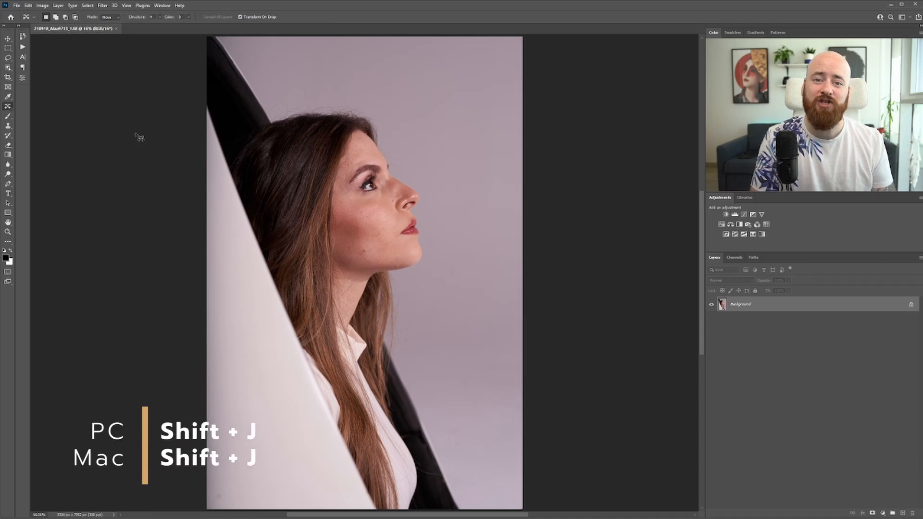
key(shift+j)
key(shift+j)
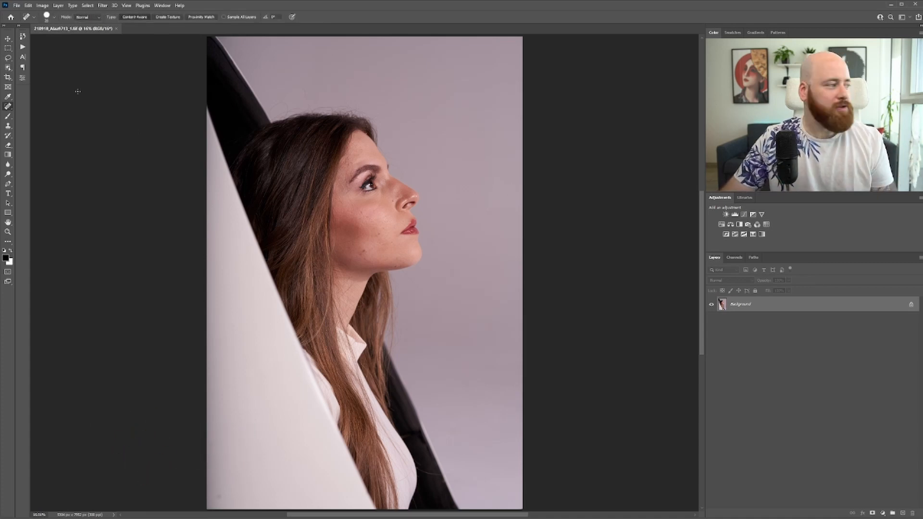
right_click(9, 110)
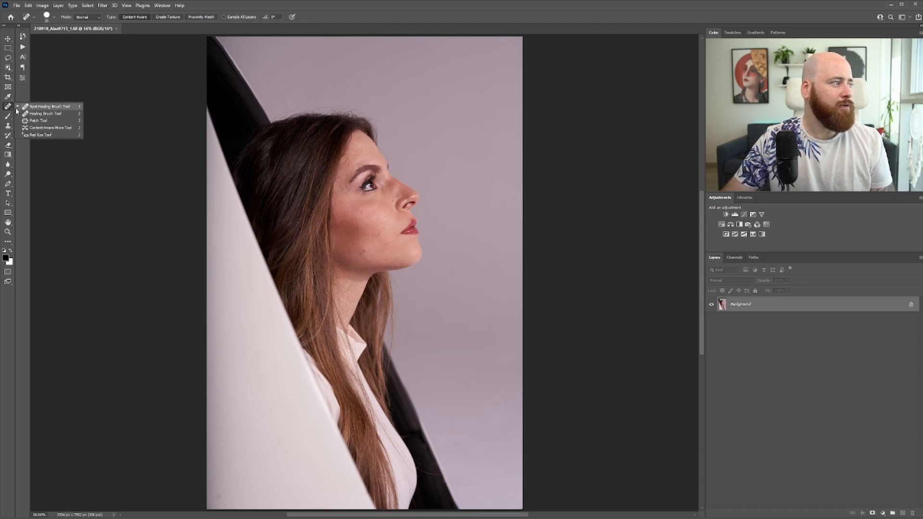
click(42, 108)
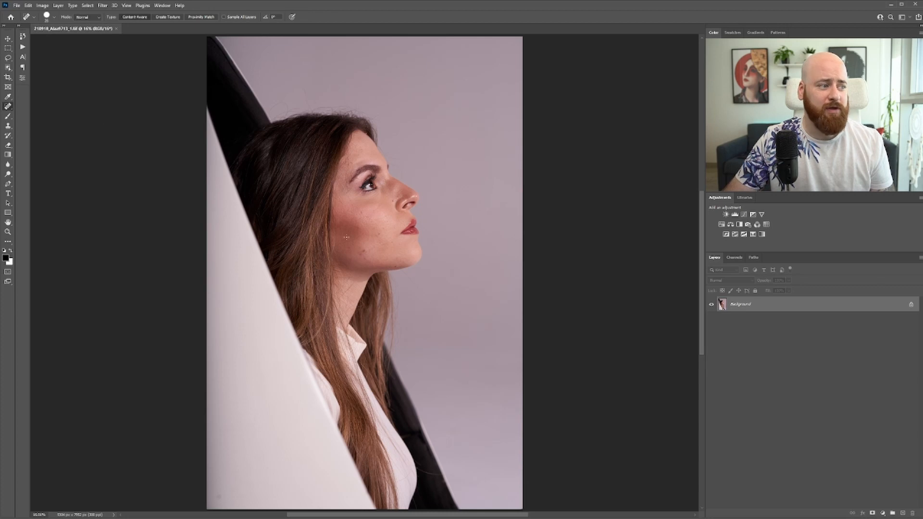
click(901, 513)
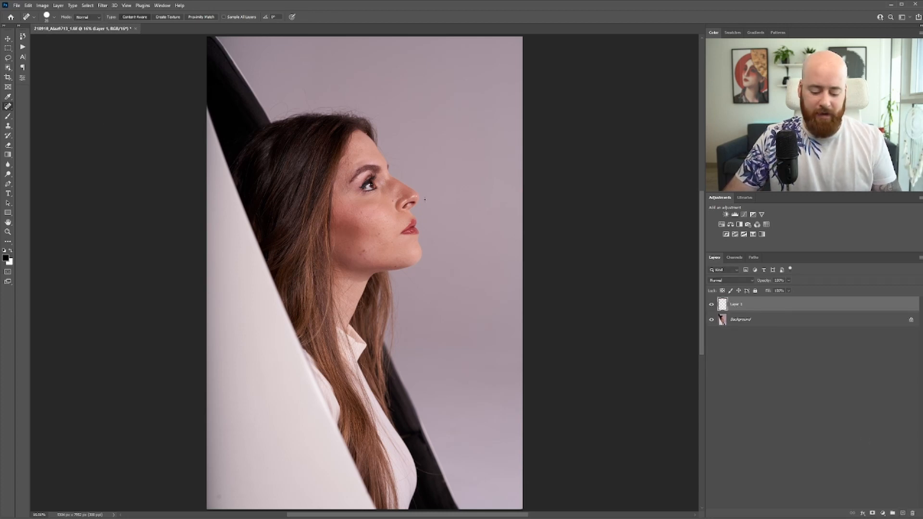
Step: Try to spot-heal the blemish beside the nostril on the empty layer with Sample All Layers off
scroll(399, 183, up, 3)
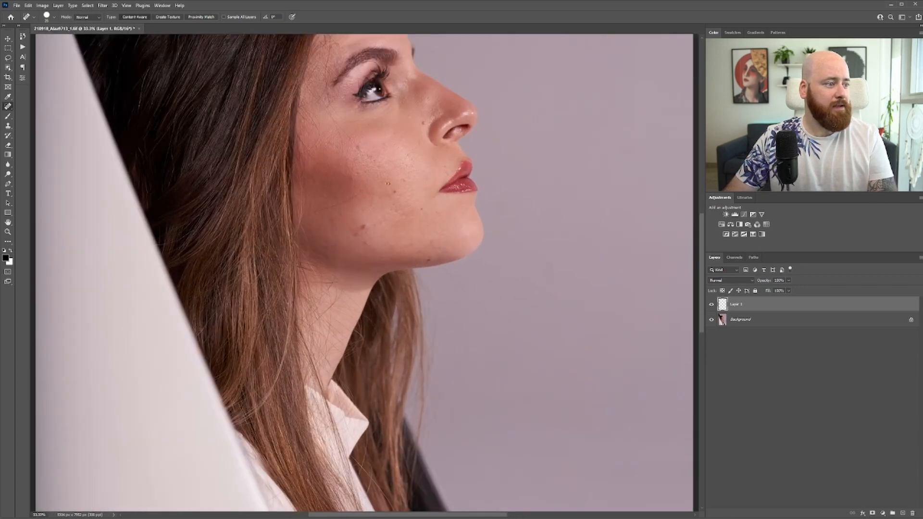
scroll(383, 179, up, 1)
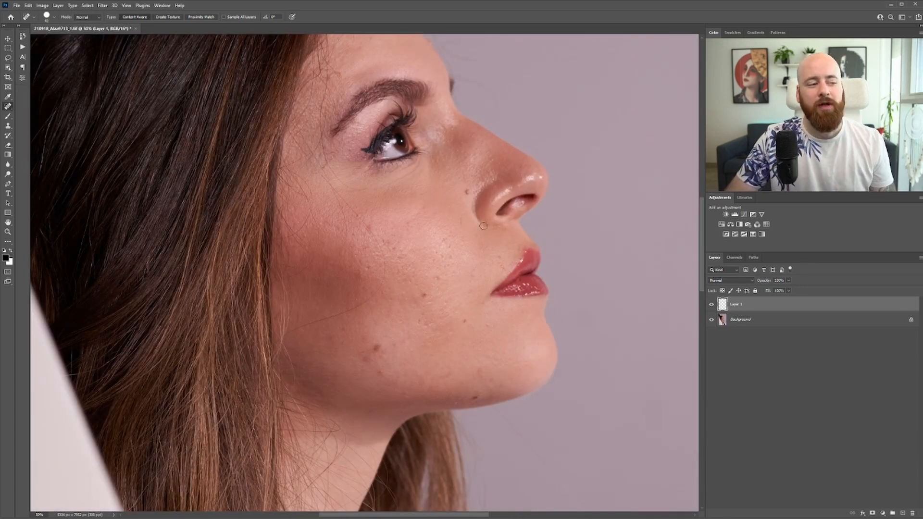
click(468, 191)
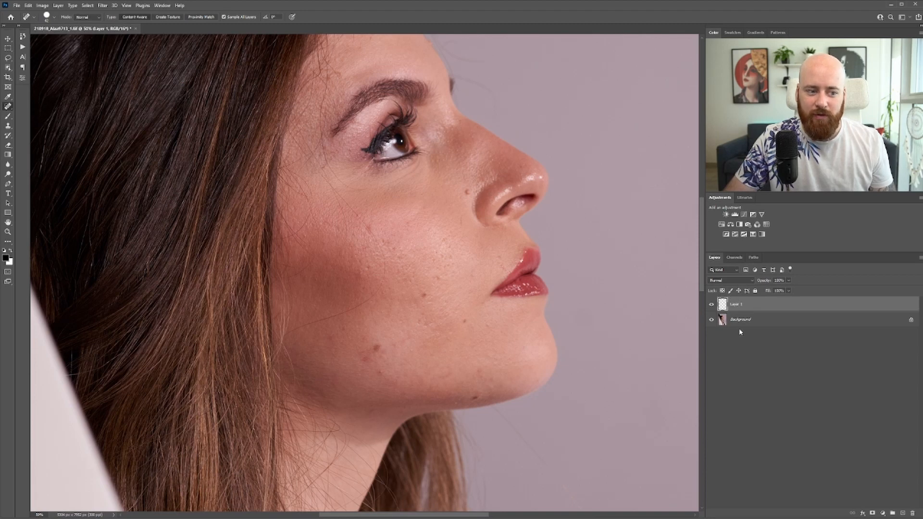
Step: With Sample All Layers on, spot-heal the blemish beside the nostril and the small spots on the upper cheek
click(466, 192)
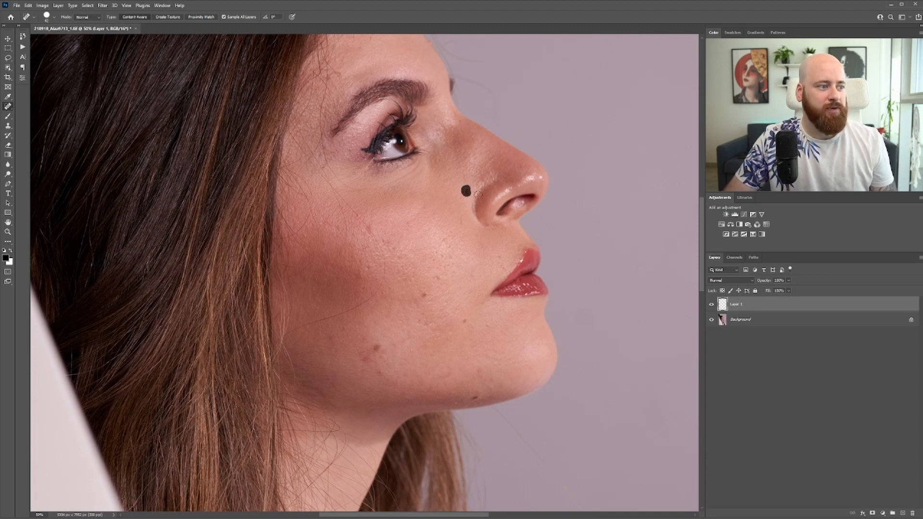
click(461, 220)
click(425, 207)
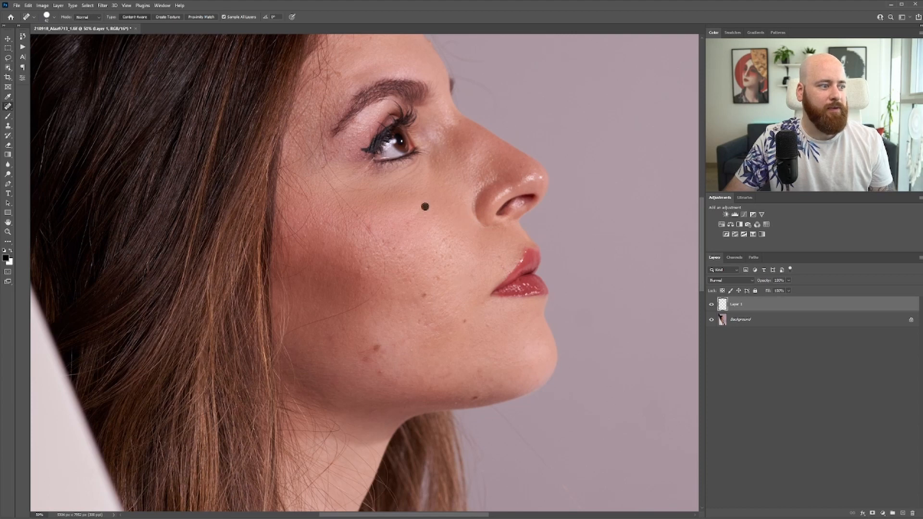
click(406, 224)
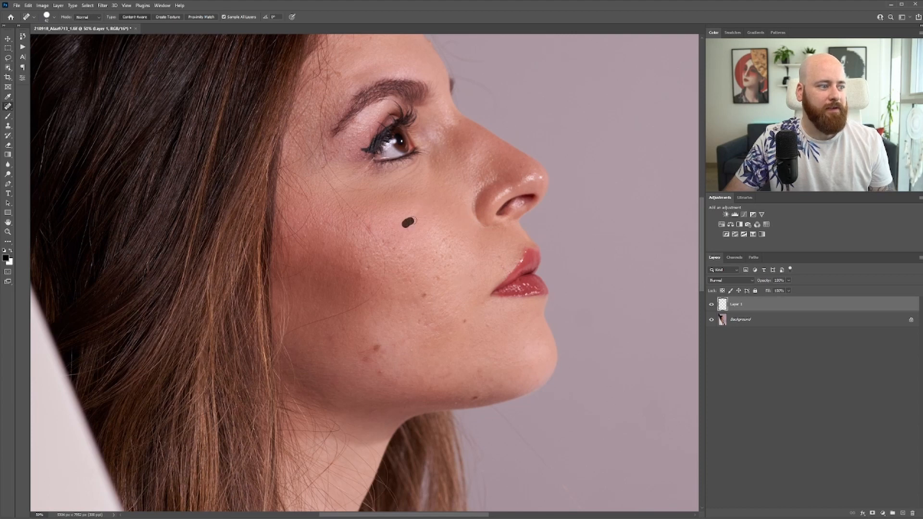
click(447, 239)
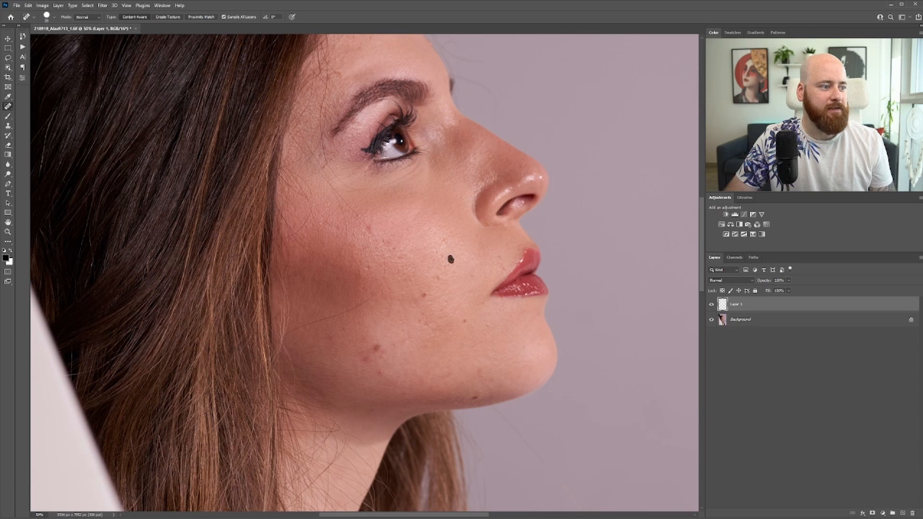
Step: Spot-heal the marks on the middle of the cheek and the dark blemish on the lower cheek near the jaw
click(450, 258)
click(438, 278)
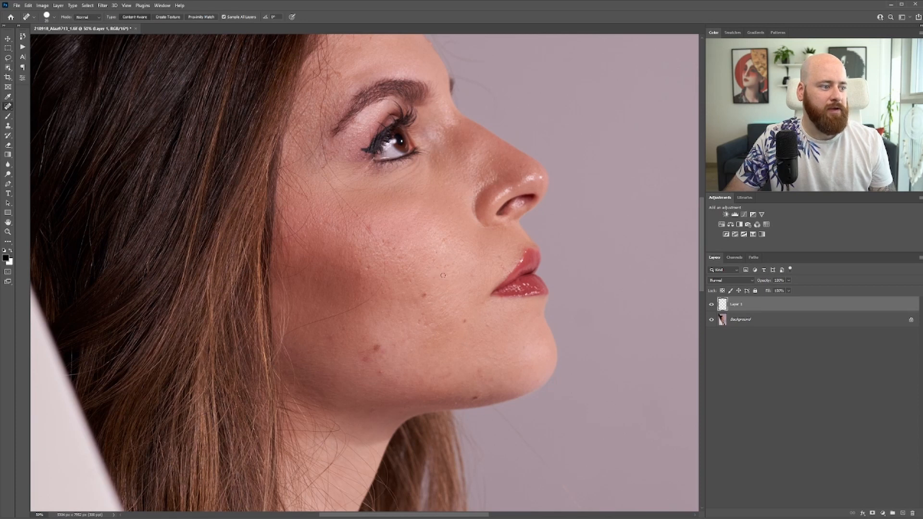
drag(442, 274, 455, 265)
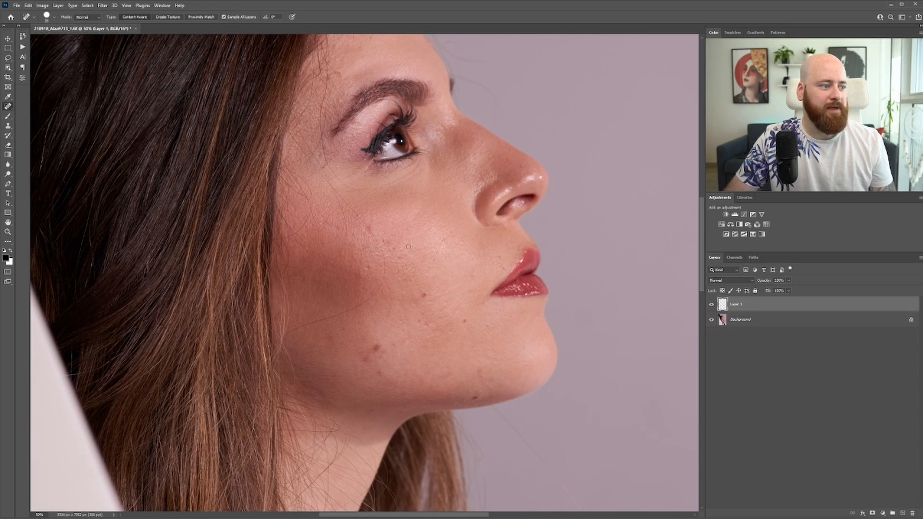
click(384, 244)
click(394, 248)
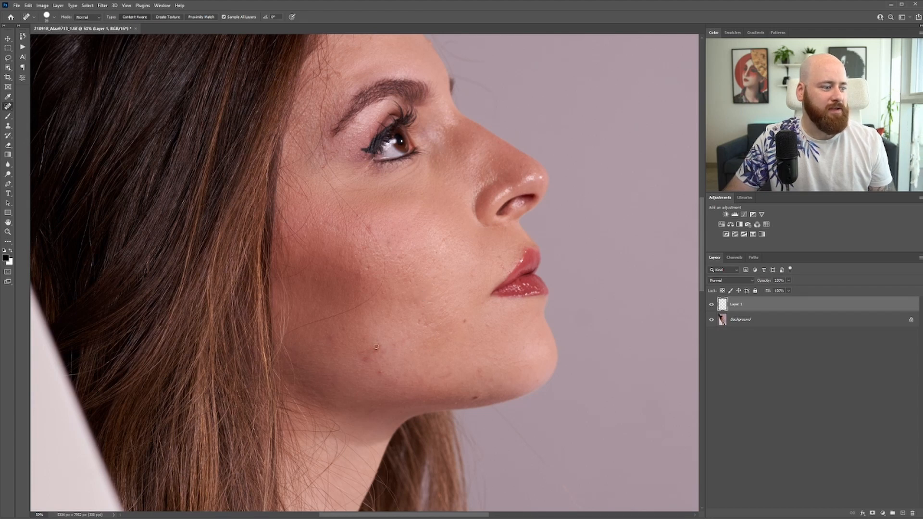
drag(372, 346, 384, 353)
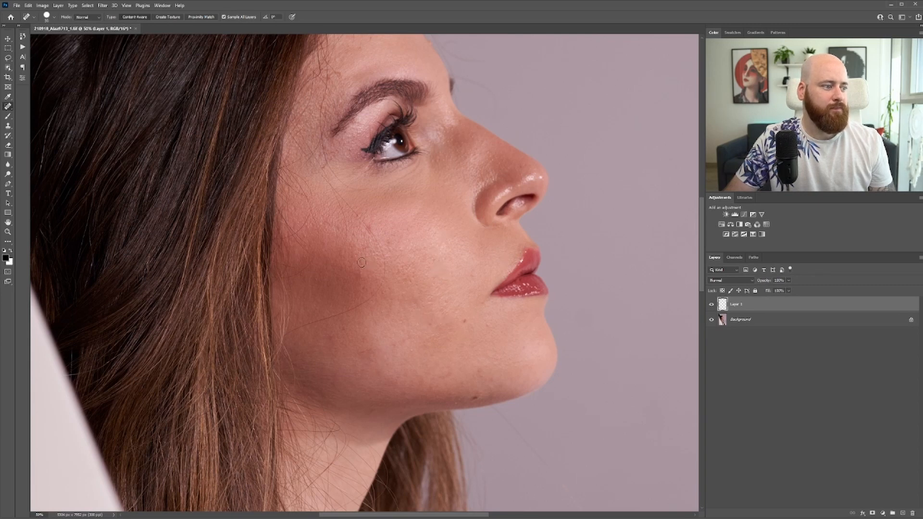
Step: Spot-heal the remaining small marks on the nose, outer cheek, forehead and the skin near the inner eye
click(473, 156)
drag(338, 230, 338, 230)
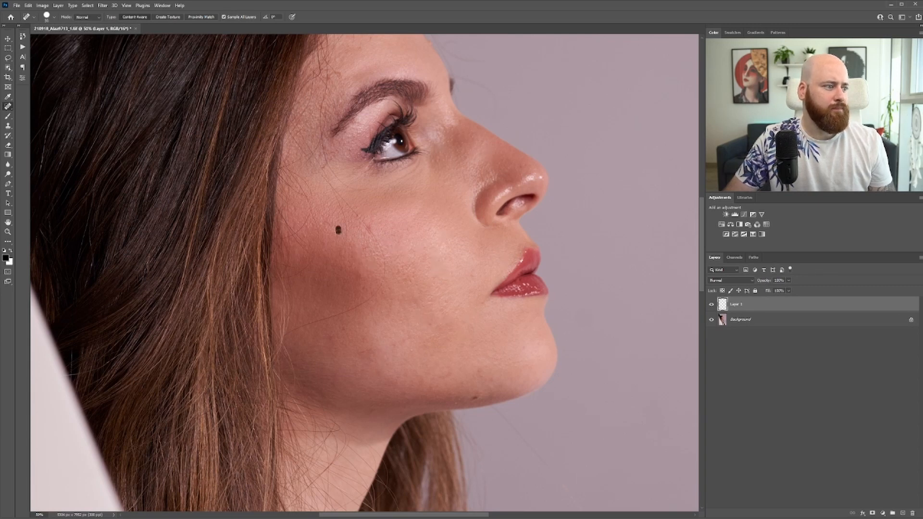
scroll(366, 73, up, 2)
drag(366, 73, 367, 73)
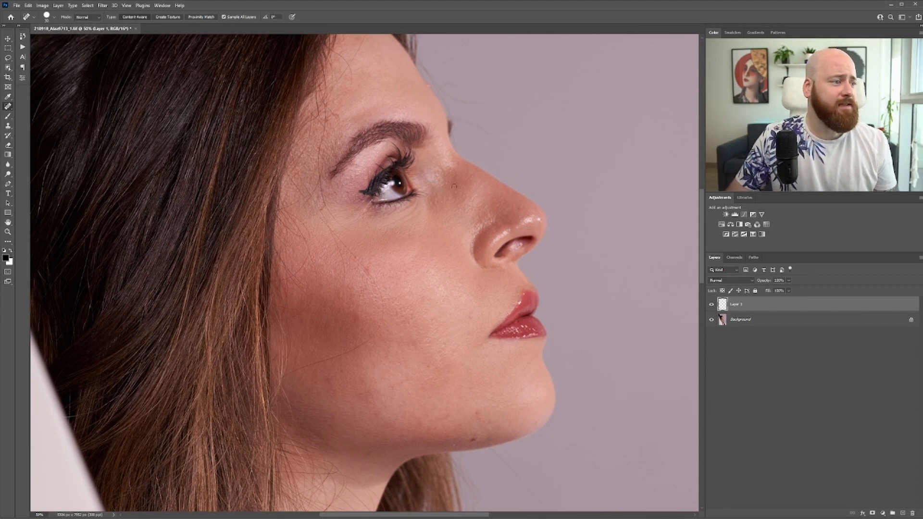
drag(439, 172, 439, 164)
click(444, 170)
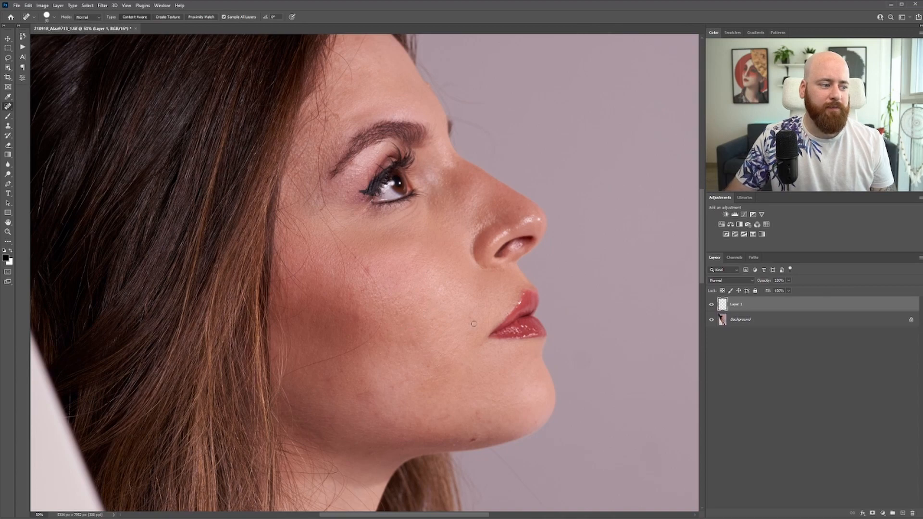
Step: Inspect the cheek at 200% and toggle the retouch layer's visibility to compare the skin texture before and after healing
key(ctrl+plus)
key(ctrl+plus)
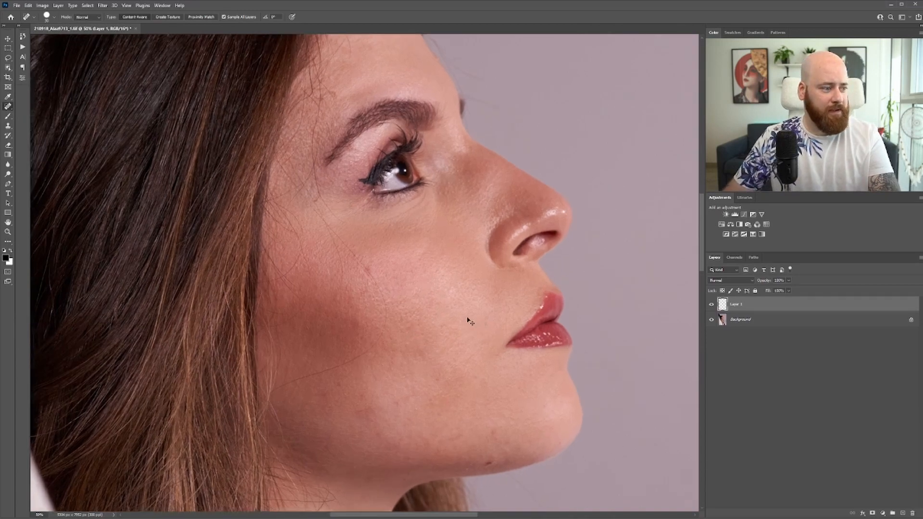
key(ctrl+plus)
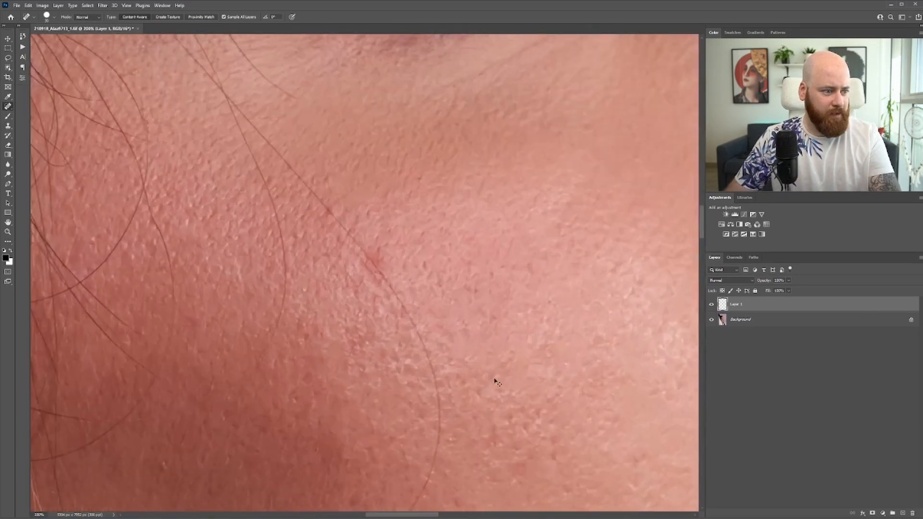
drag(494, 379, 357, 286)
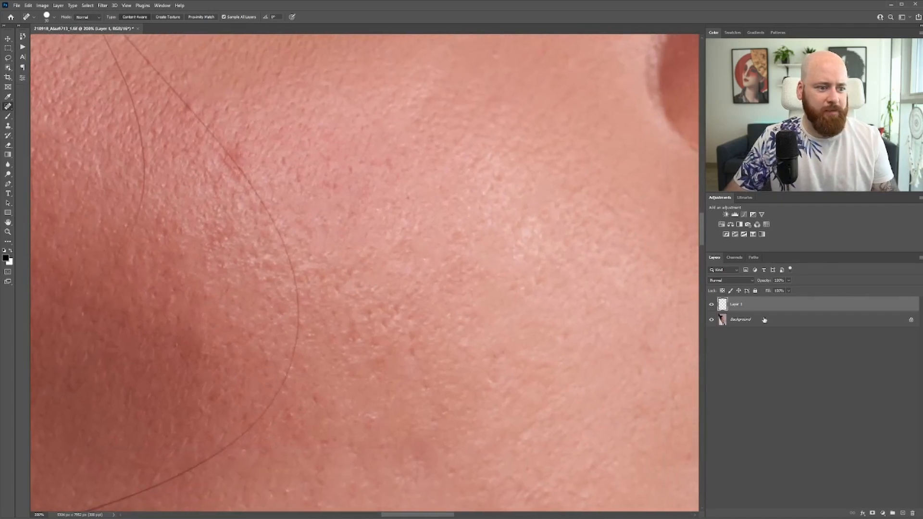
click(711, 304)
click(711, 304)
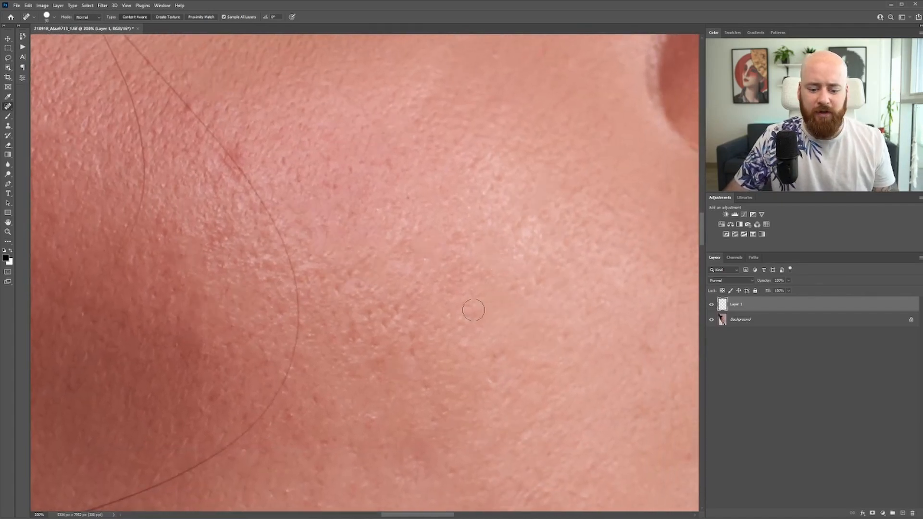
click(710, 306)
click(710, 306)
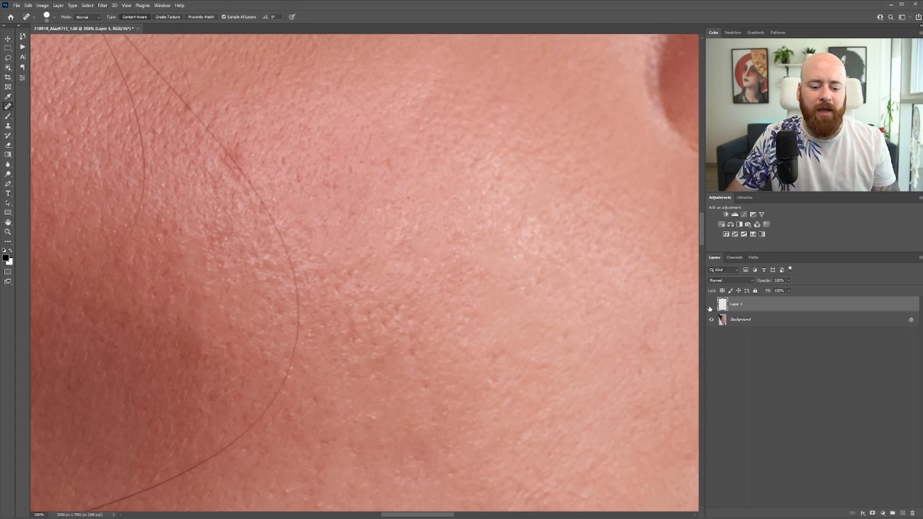
click(711, 306)
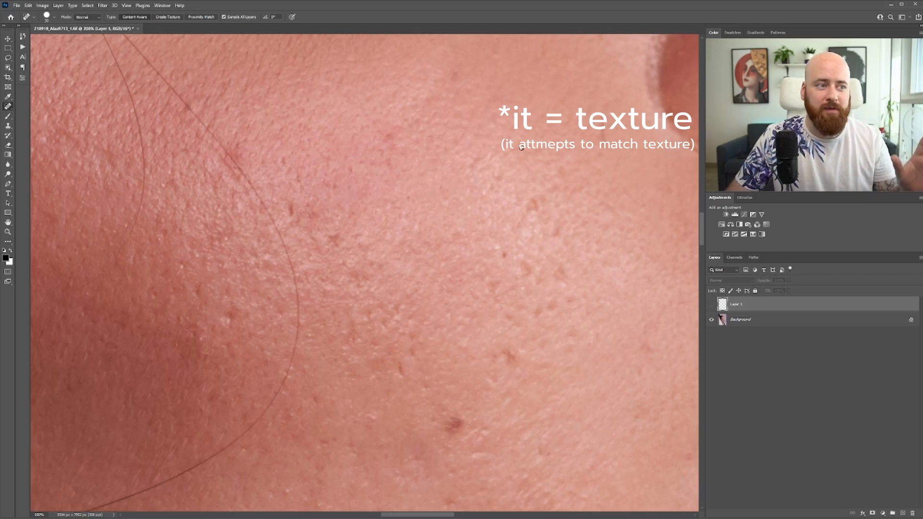
click(711, 305)
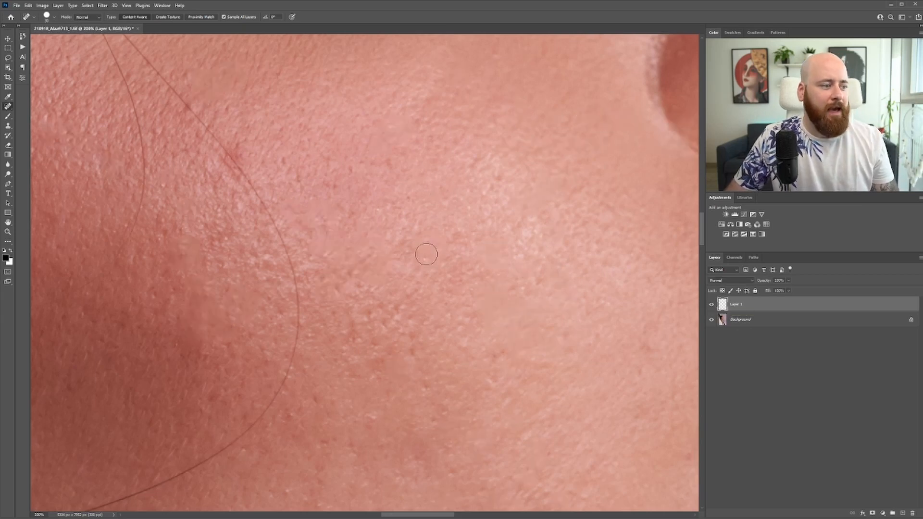
click(534, 283)
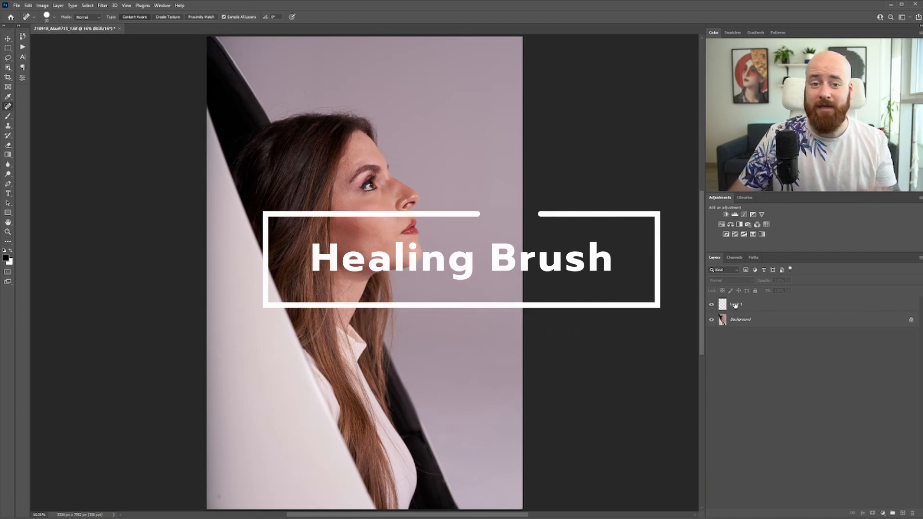
Step: Rename the retouch layer Spot Healing, and add a new layer above it named Healing
double_click(734, 304)
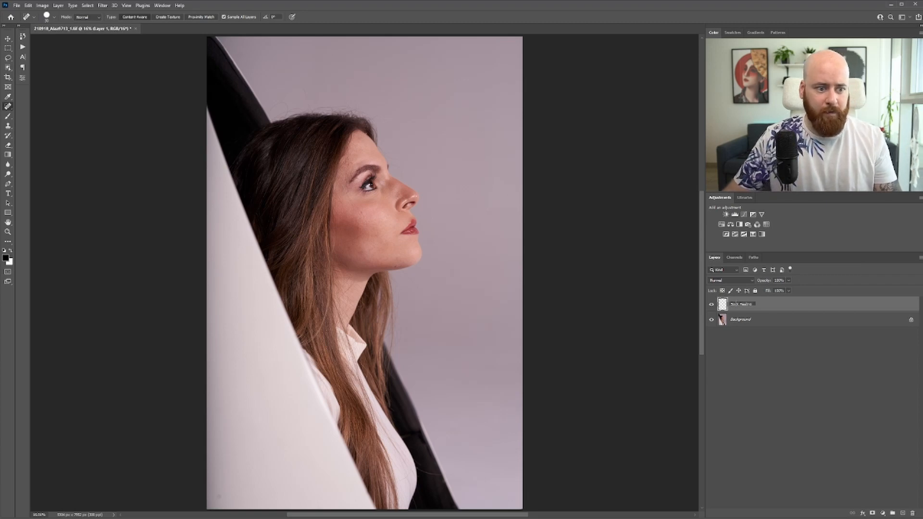
key(Return)
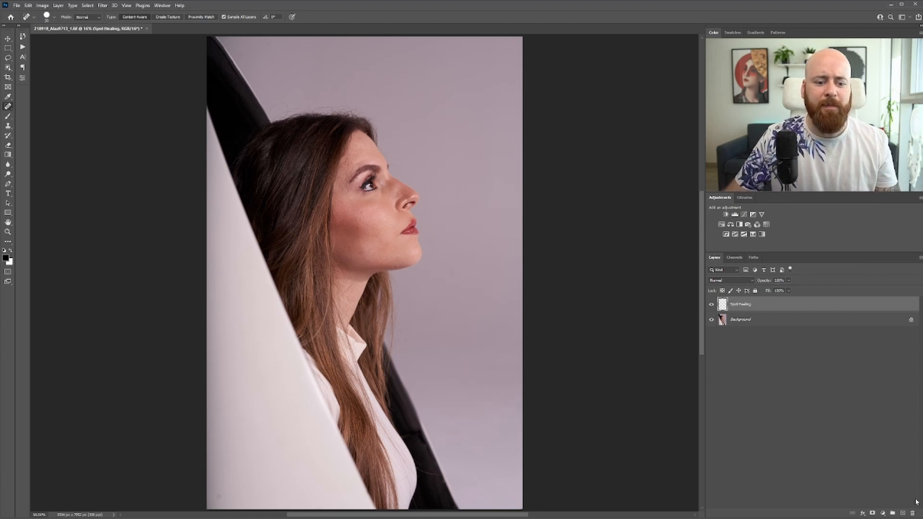
click(903, 513)
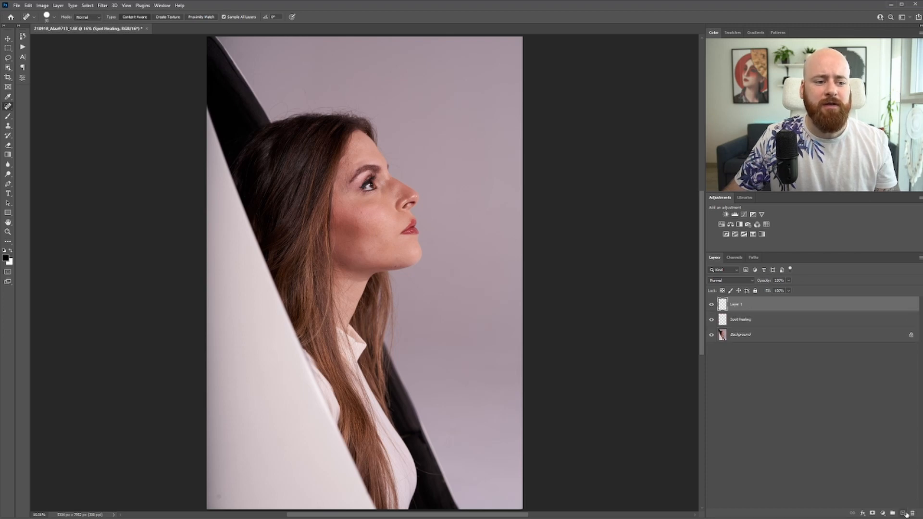
double_click(734, 305)
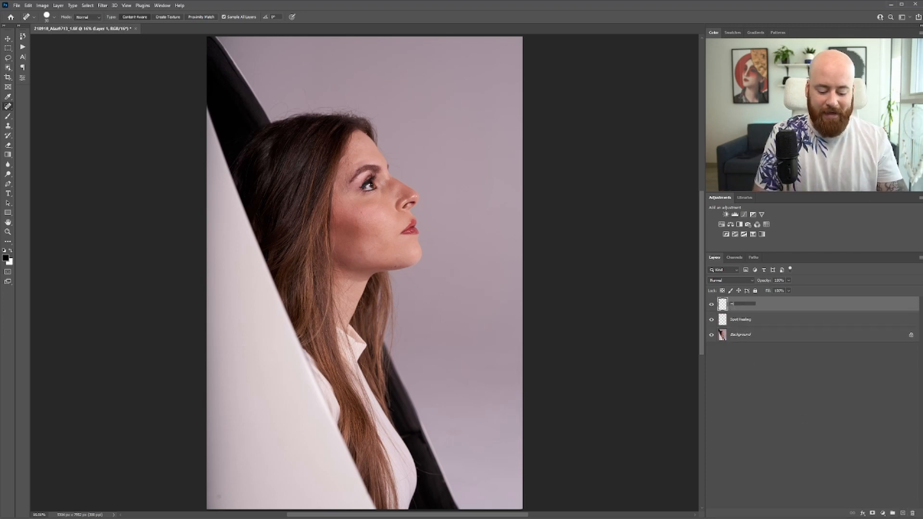
click(760, 348)
Step: Use the Healing Brush with sampled clean skin to heal the dark blemish on the lower cheek and the red mark on the outer cheek
key(ctrl+plus)
key(ctrl+plus)
key(ctrl+plus)
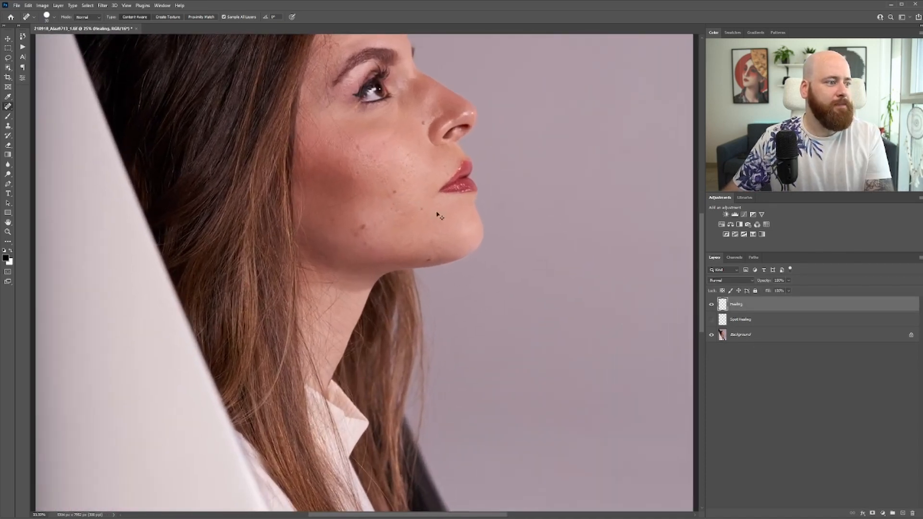
key(ctrl+plus)
drag(462, 229, 467, 399)
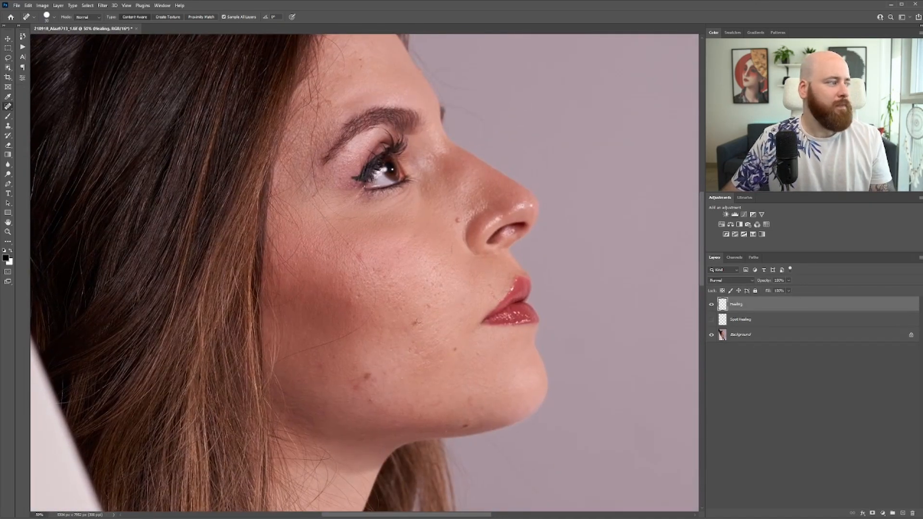
right_click(9, 108)
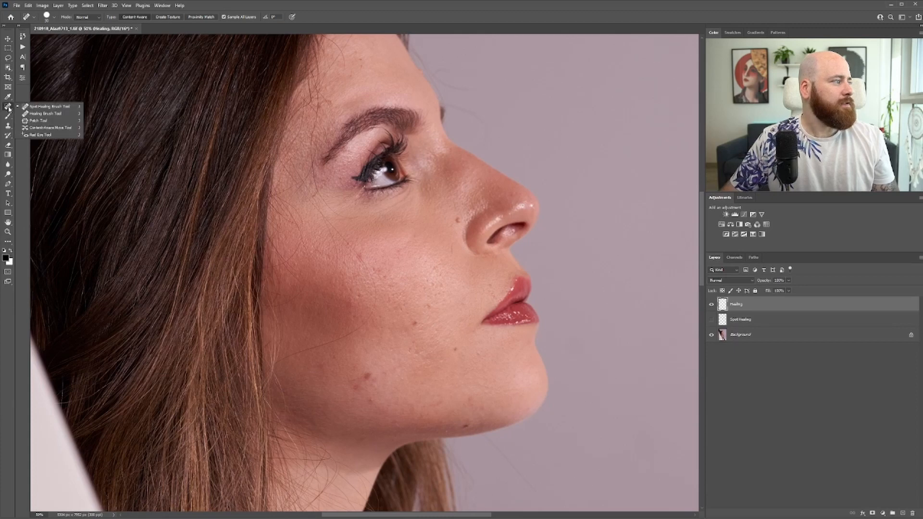
click(38, 113)
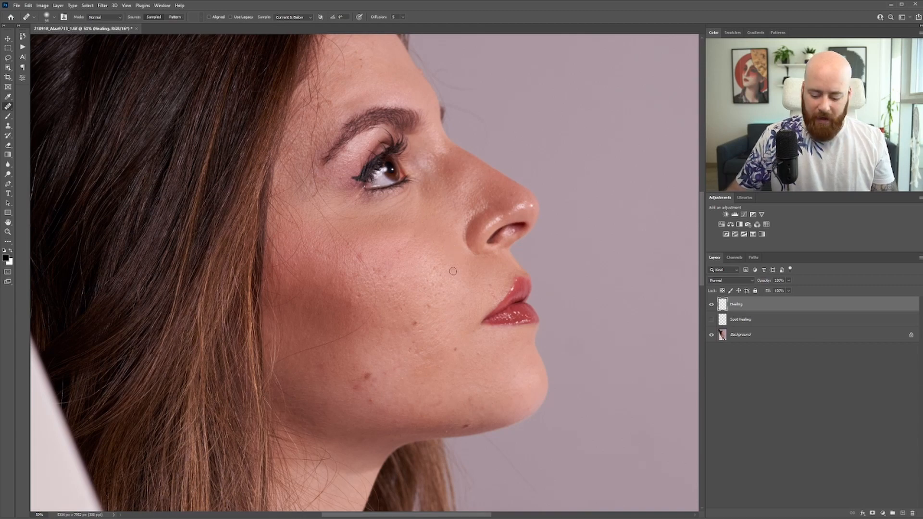
scroll(456, 275, up, 1)
scroll(456, 275, up, 3)
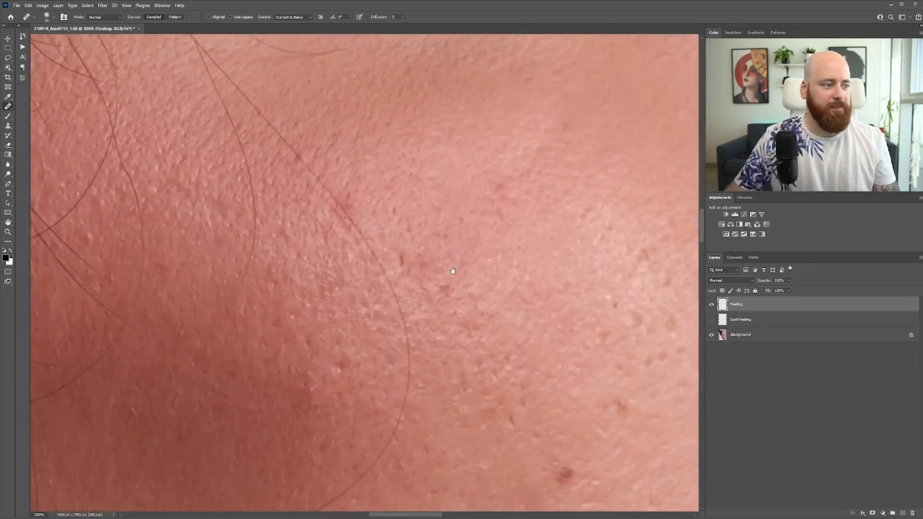
drag(470, 271, 356, 254)
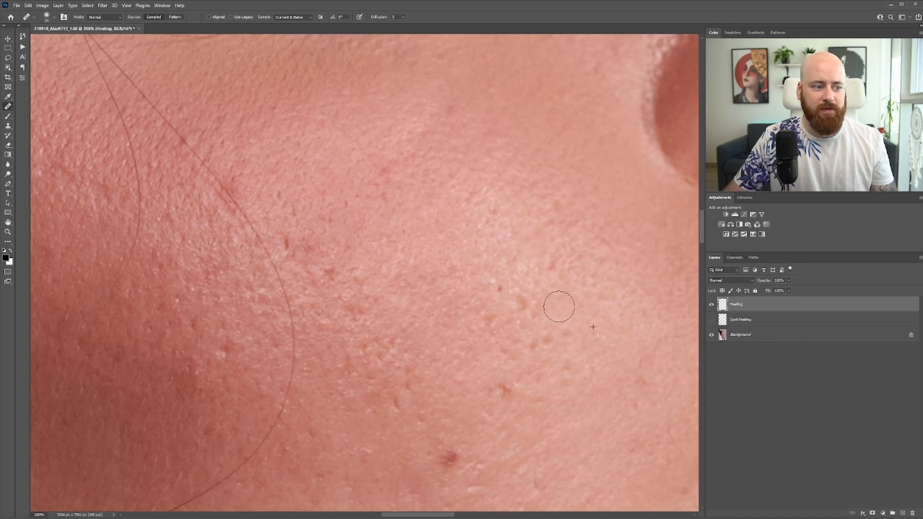
click(450, 457)
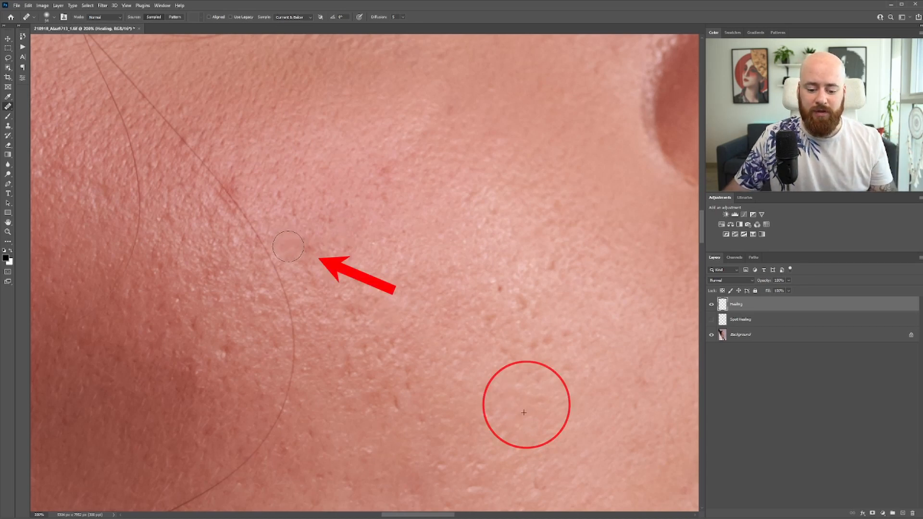
drag(289, 246, 295, 250)
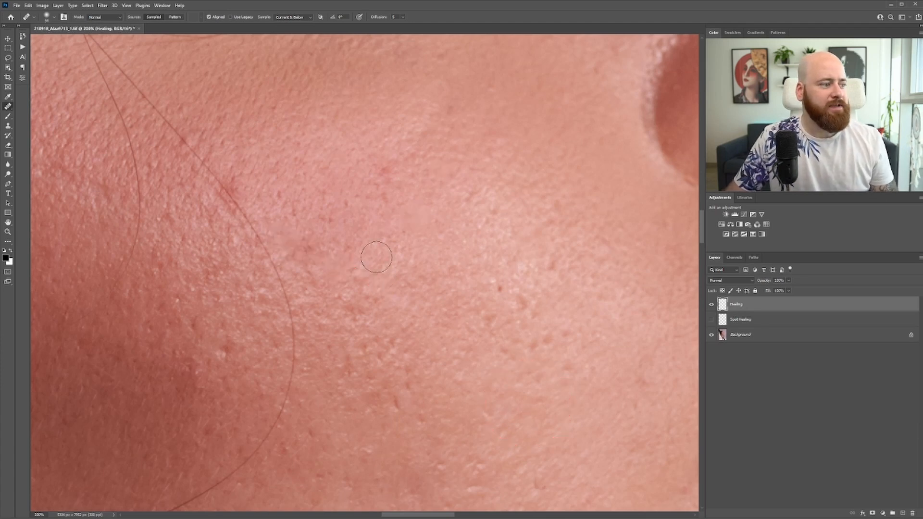
Step: Turn on Aligned sampling for the Healing Brush and heal the small marks and pores across the middle of the cheek from nearby skin
click(208, 17)
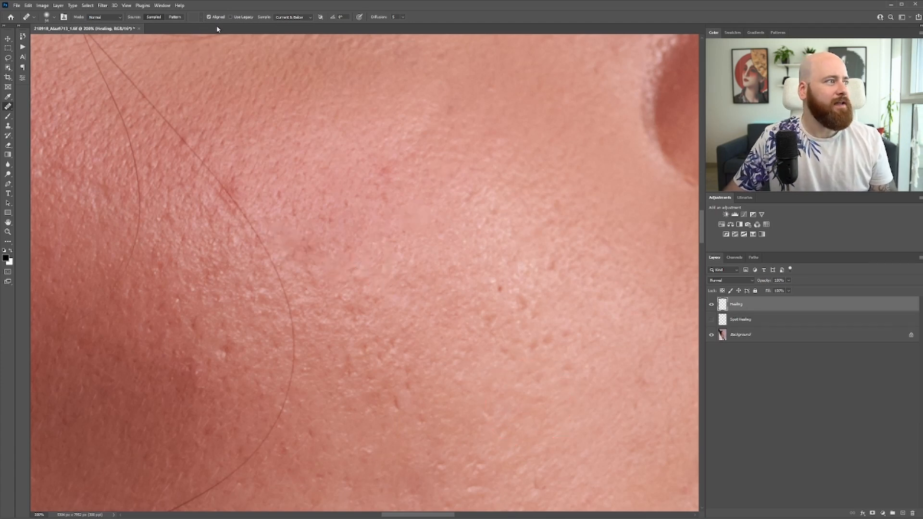
alt+click(490, 357)
drag(490, 320, 493, 320)
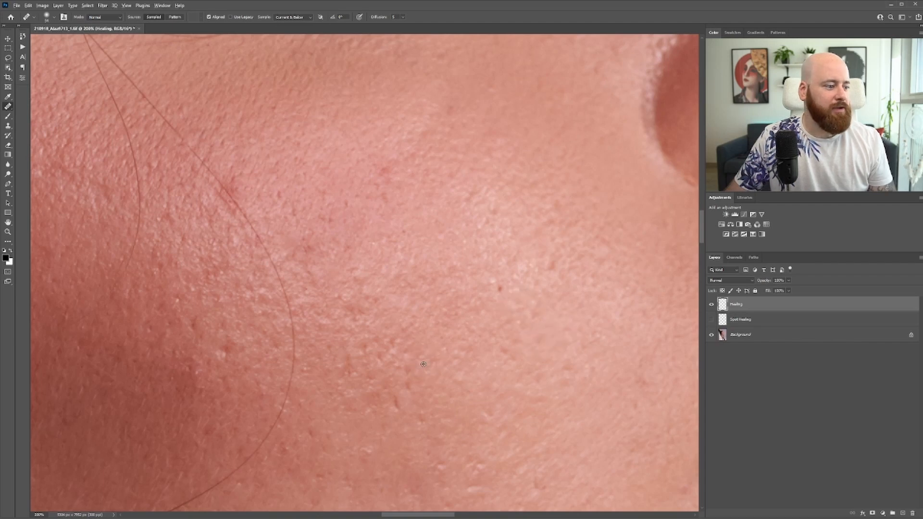
alt+click(443, 367)
click(407, 378)
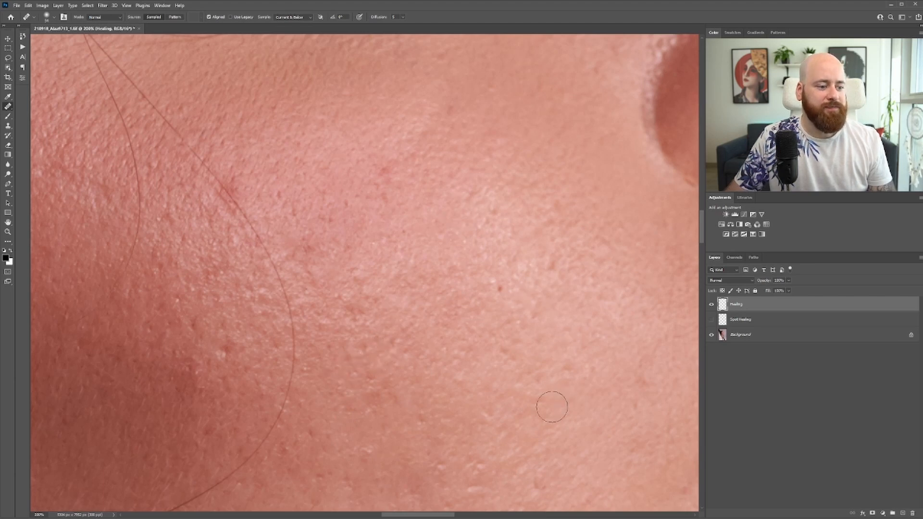
Step: Toggle the visibility of the Healing and Spot Healing layers to compare the skin texture each one leaves on the cheek
drag(445, 336, 385, 343)
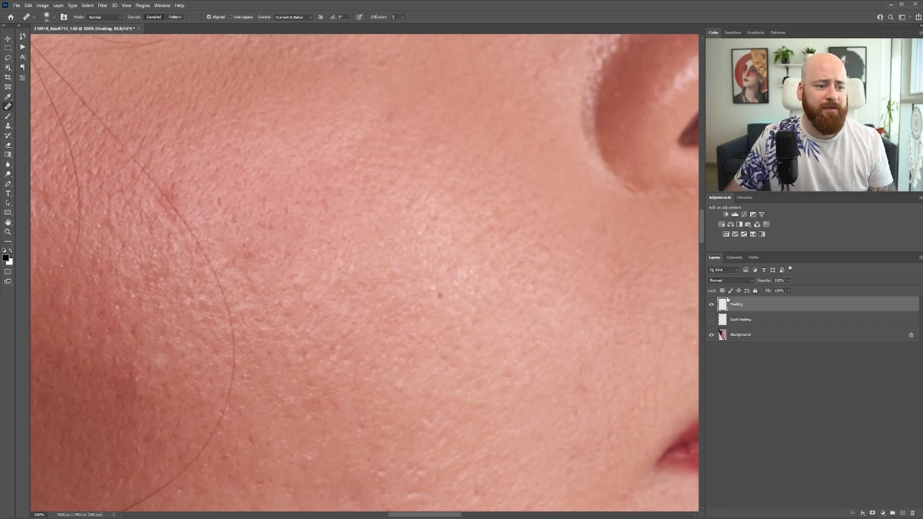
click(711, 305)
click(711, 319)
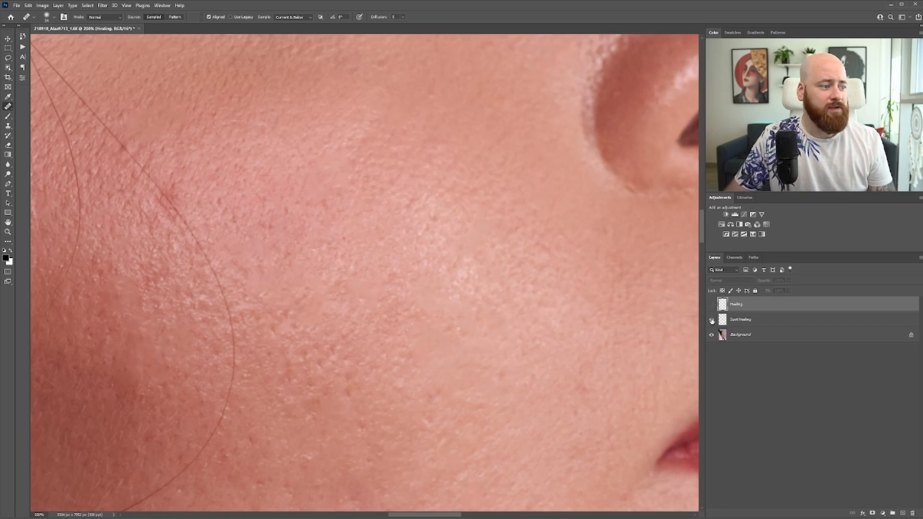
click(711, 319)
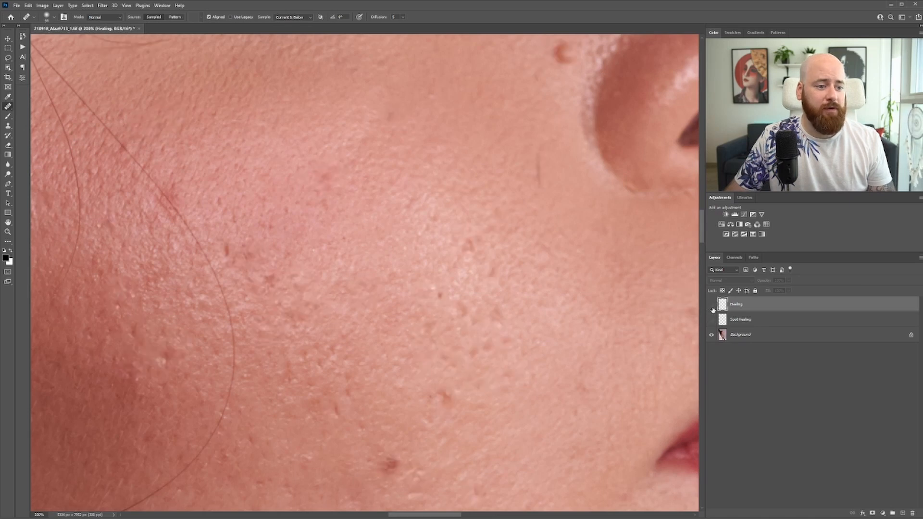
click(712, 304)
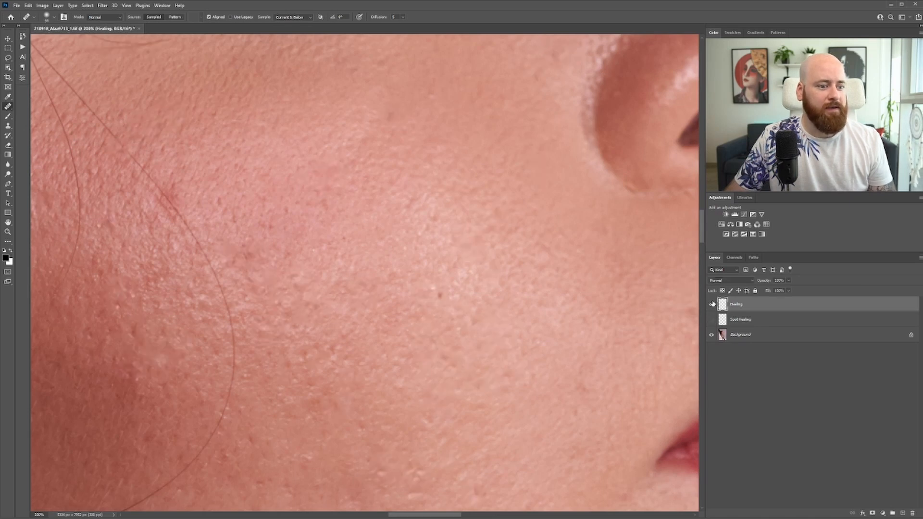
click(712, 304)
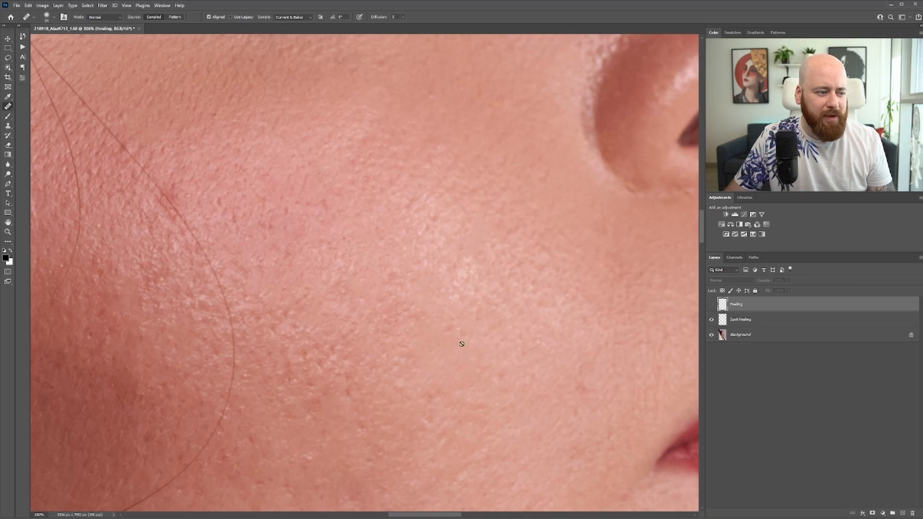
click(710, 319)
click(711, 304)
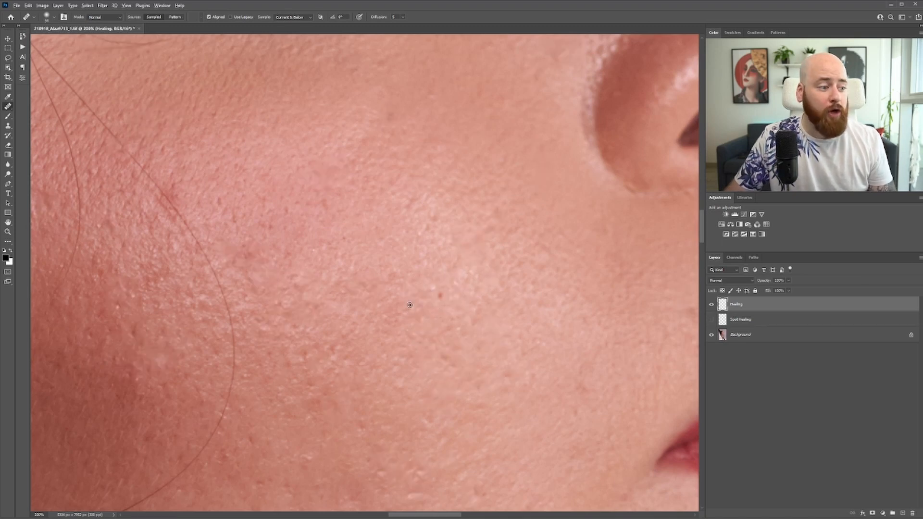
Step: Sample clean skin beside the small dark mark on the middle of the cheek as the Healing Brush source
alt+click(429, 291)
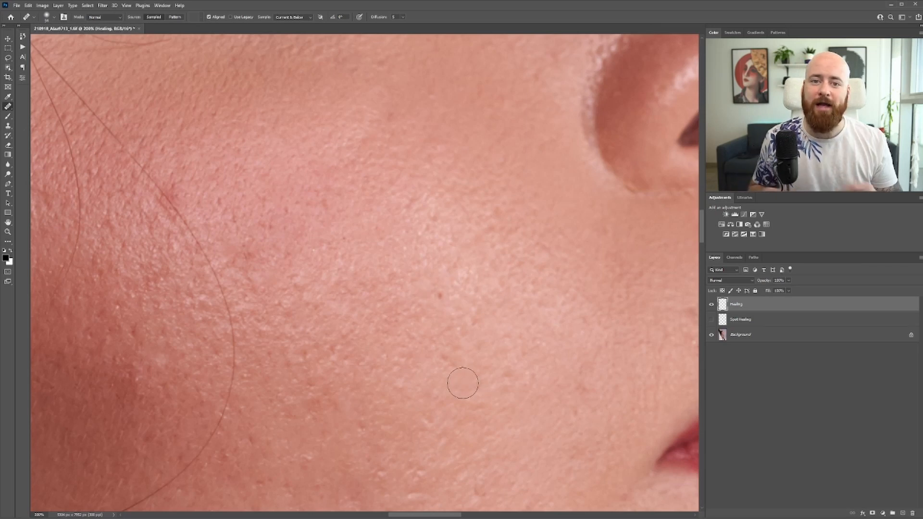